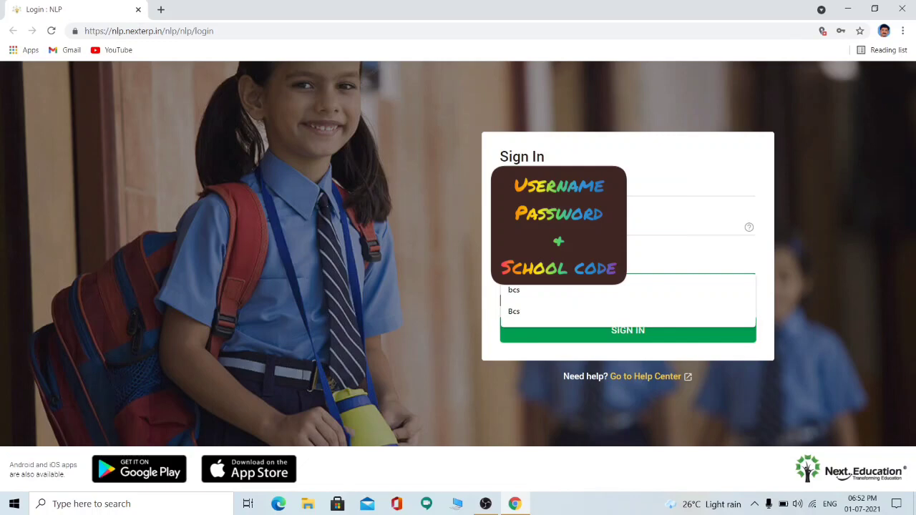
Fill in the school code bcs and sign in to the school portal.
click(535, 296)
click(634, 336)
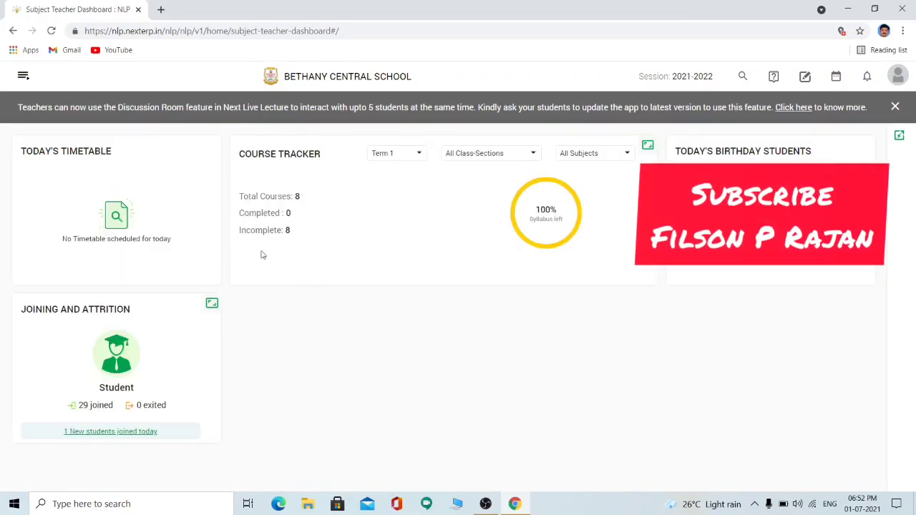
Open the My Course page of the Teacher Workspace and dismiss the Discussion Room announcement.
click(23, 77)
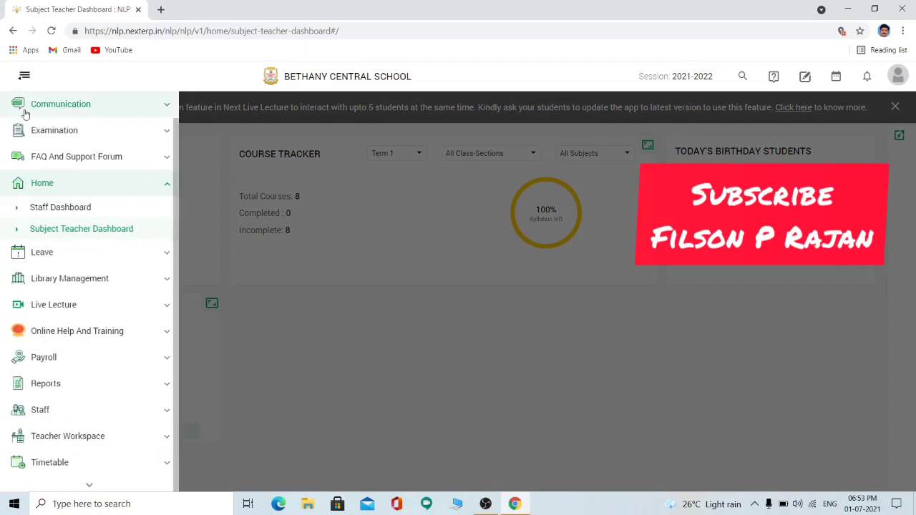
click(80, 444)
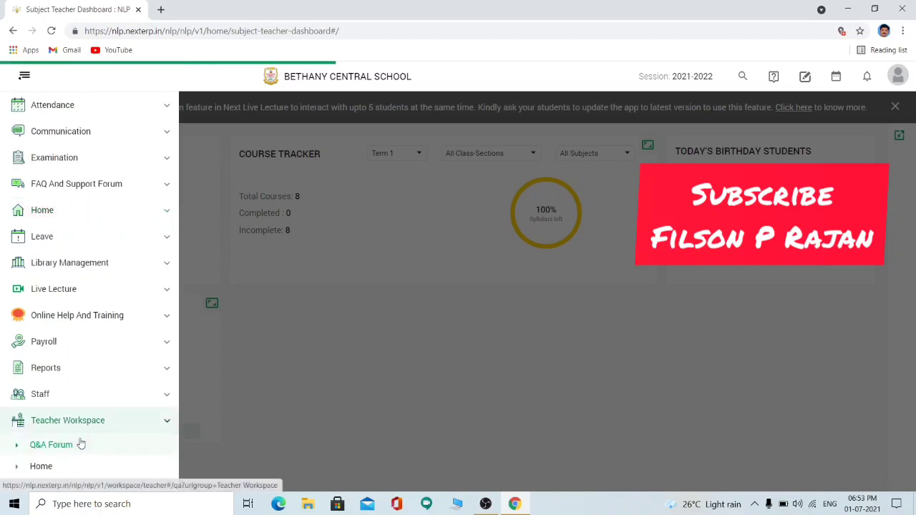
scroll(145, 400, down, 2)
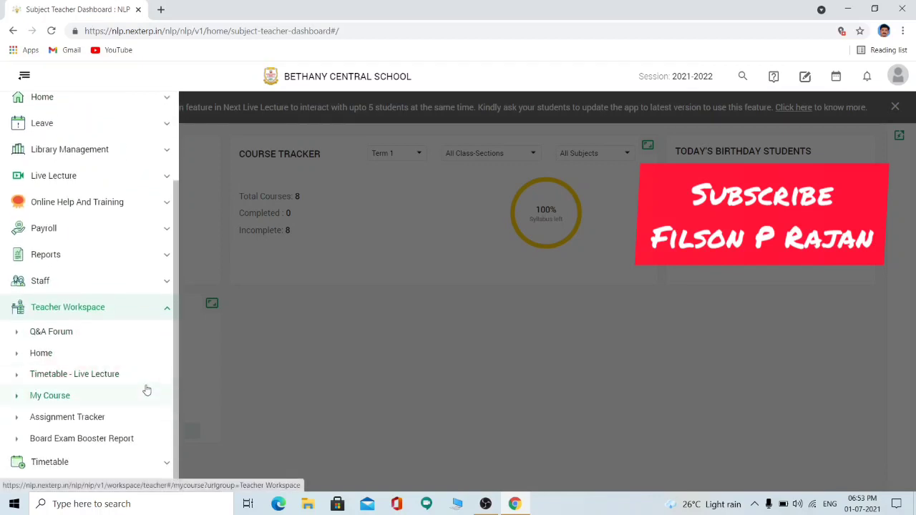
click(72, 402)
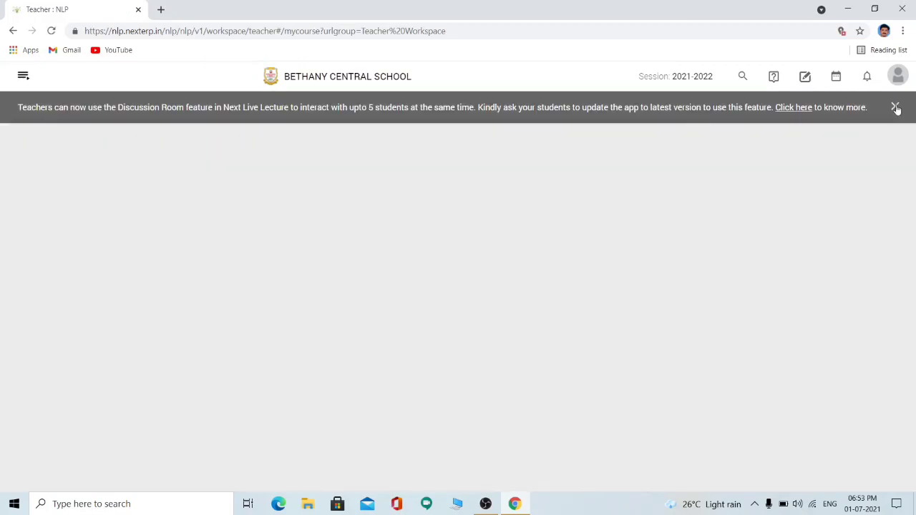
click(894, 107)
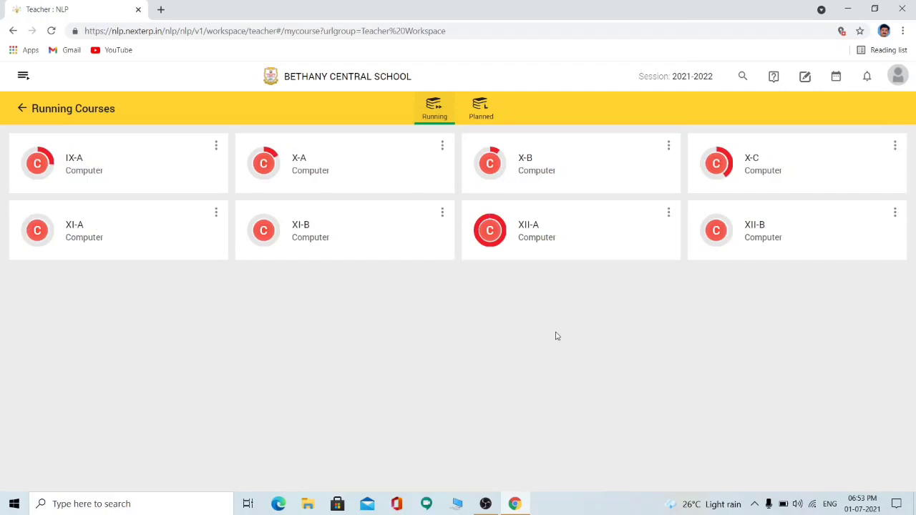
Open the X-A Computer course from the running courses.
double_click(303, 170)
click(301, 157)
drag(301, 157, 380, 163)
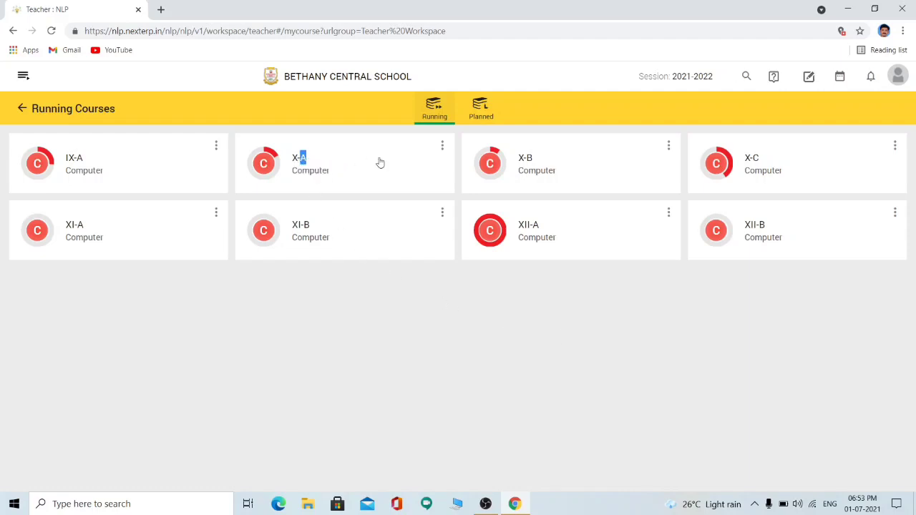
click(380, 163)
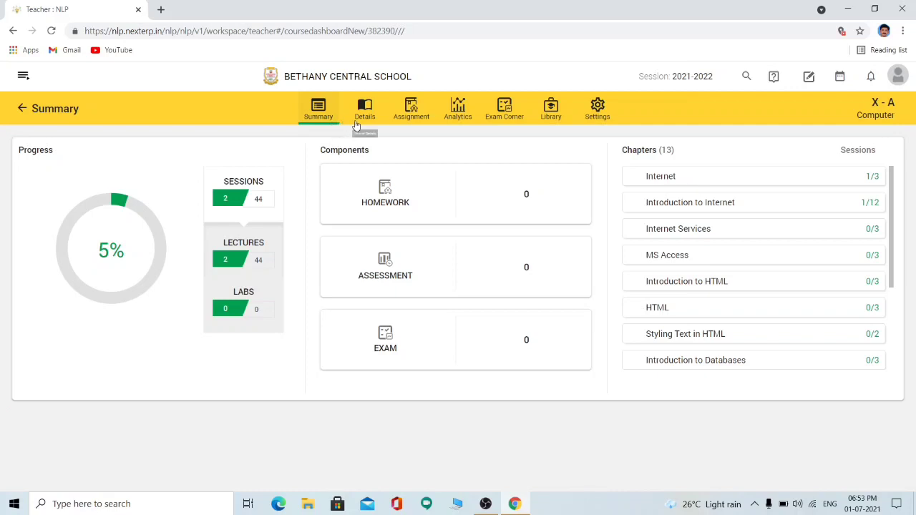
Start a new assessment in the Me section of the Exam Corner's Assessments Library.
click(504, 106)
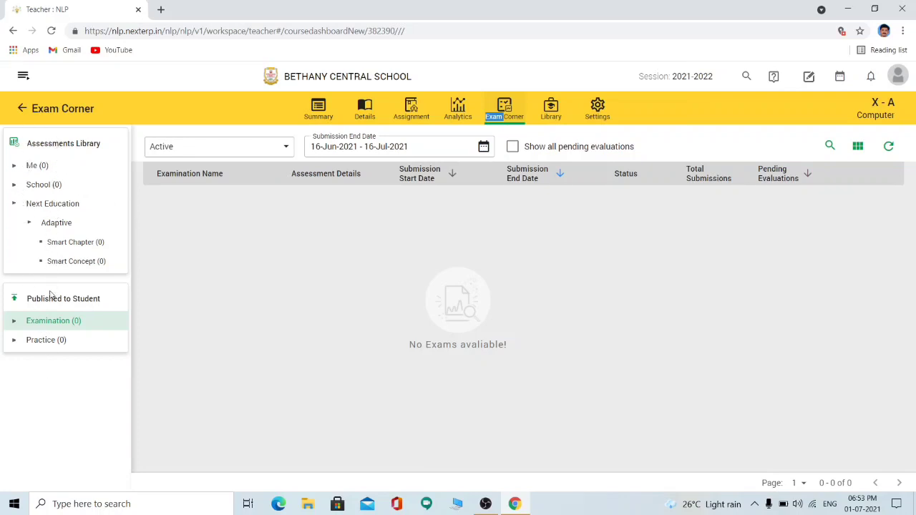
click(33, 168)
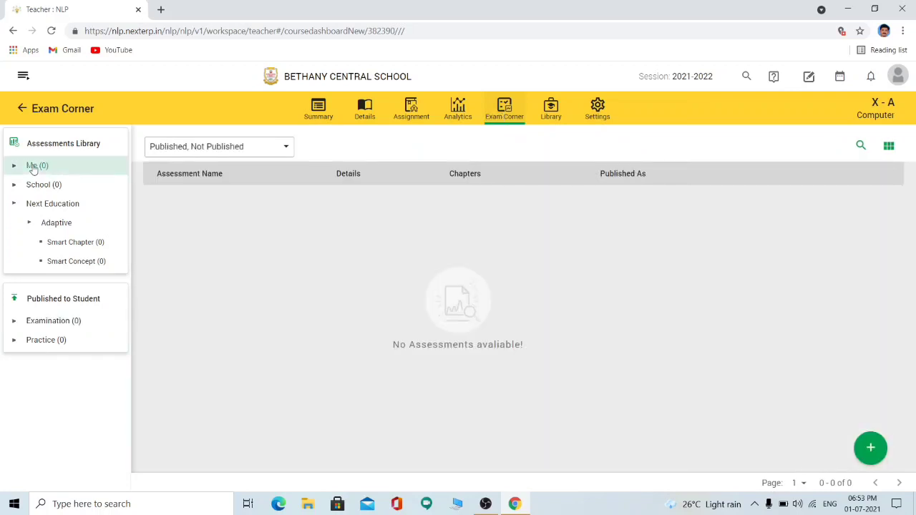
click(871, 450)
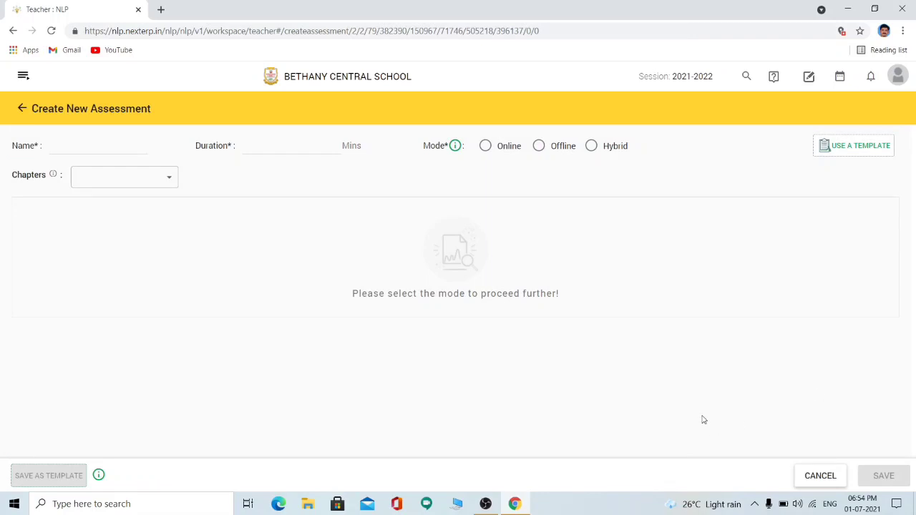
Name the new assessment Model Exam and set its duration to 120 minutes.
click(106, 148)
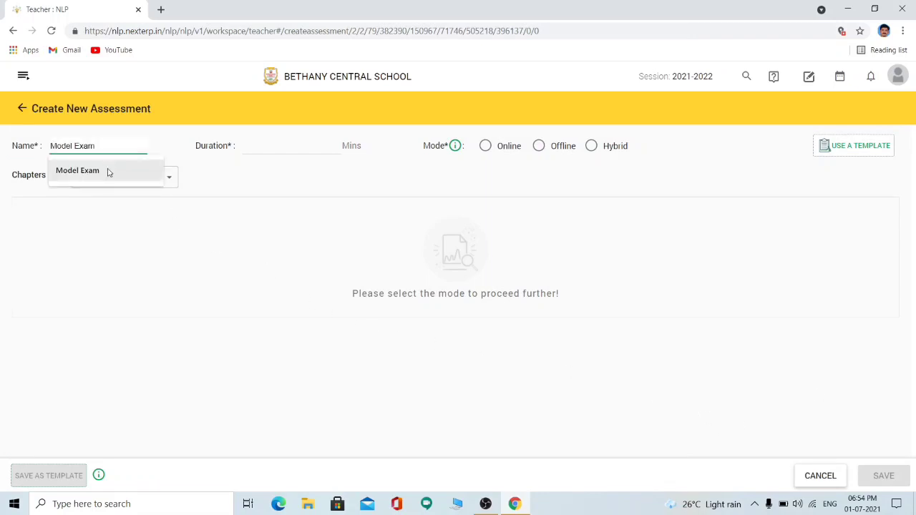
click(107, 170)
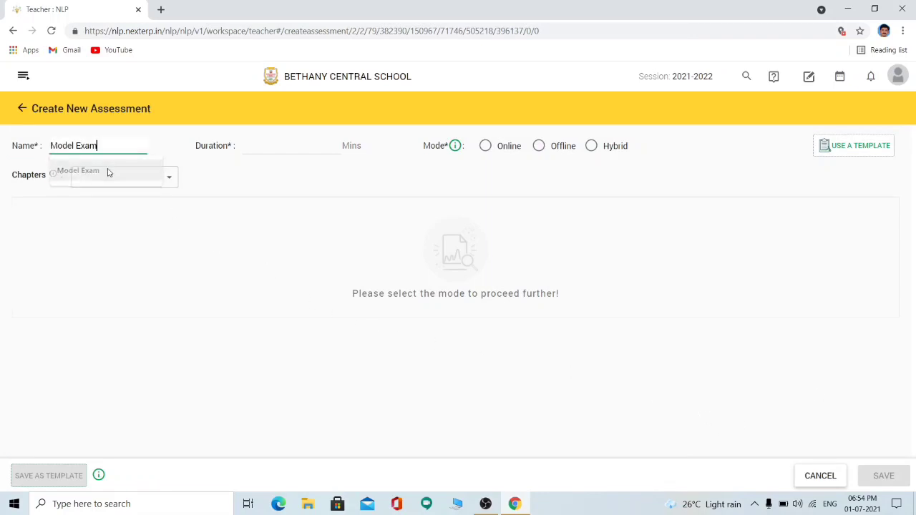
click(298, 145)
click(290, 173)
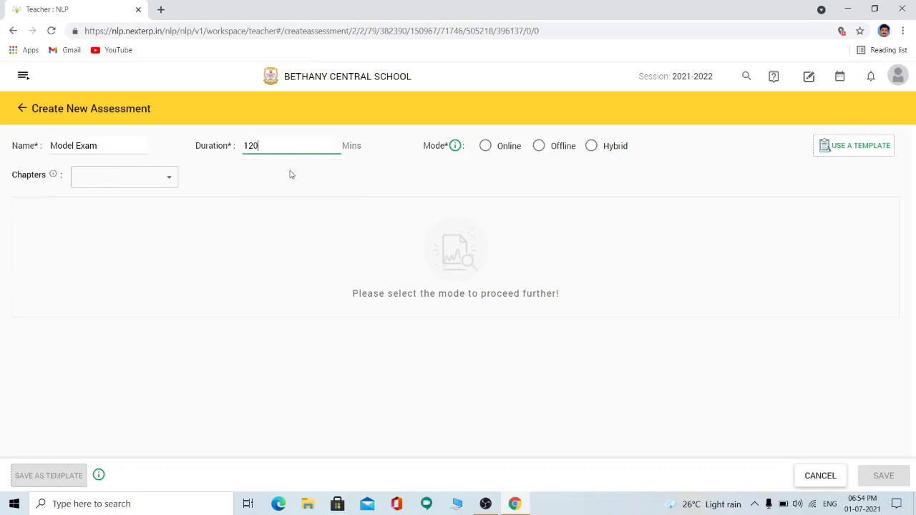
Add the chapters MS Access, HTML, Introduction To Internet and Introduction To Databases to the assessment.
click(170, 181)
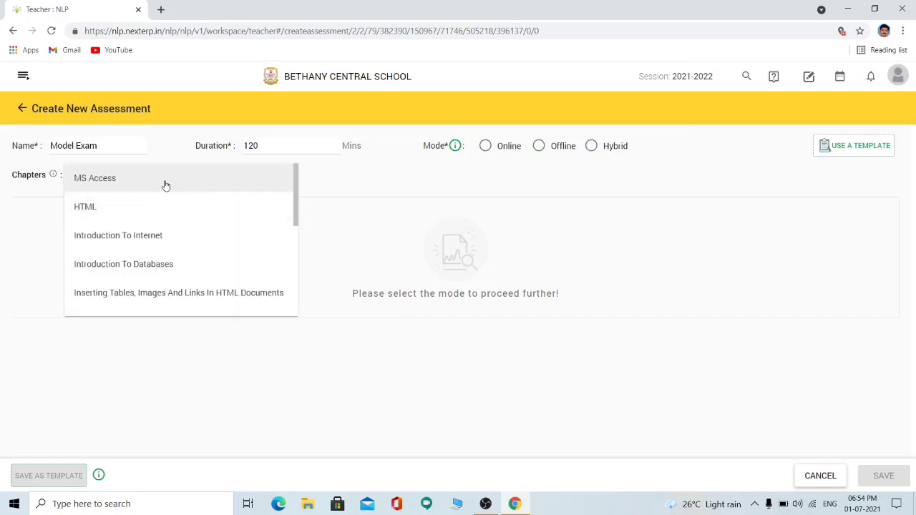
click(166, 182)
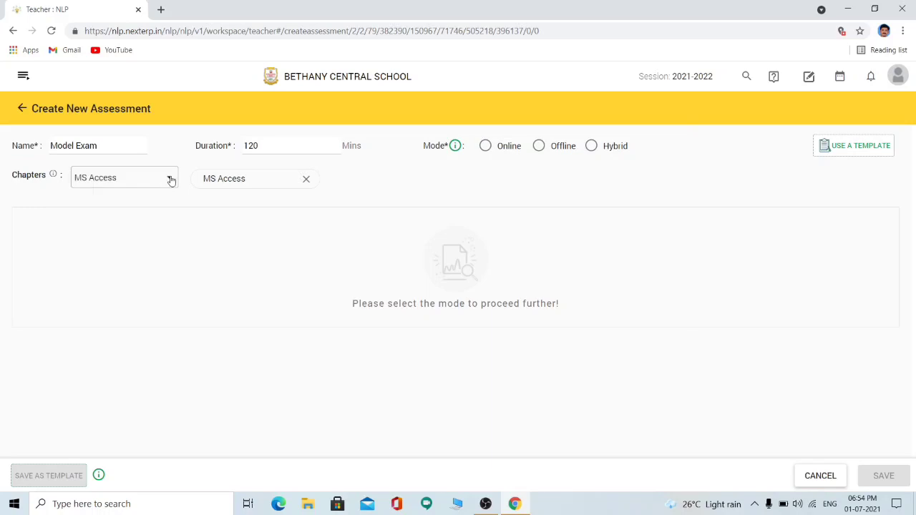
click(171, 181)
click(153, 207)
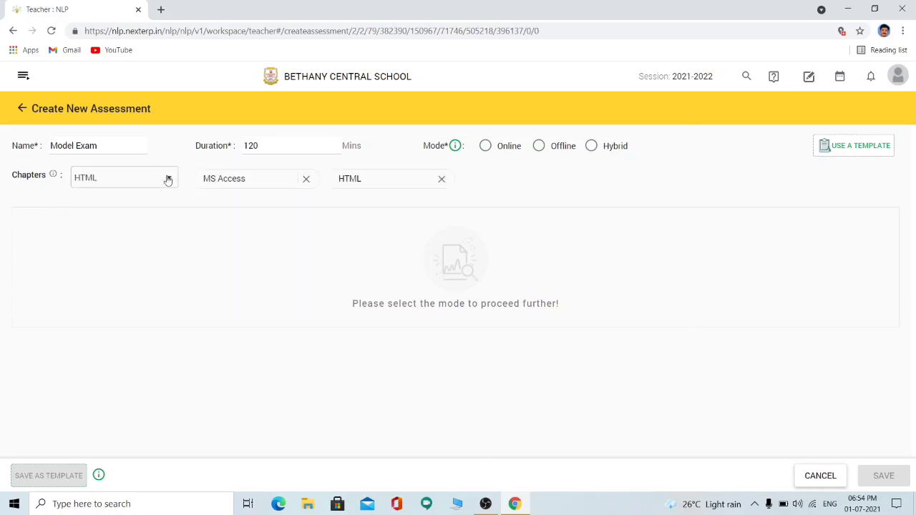
click(168, 180)
click(150, 213)
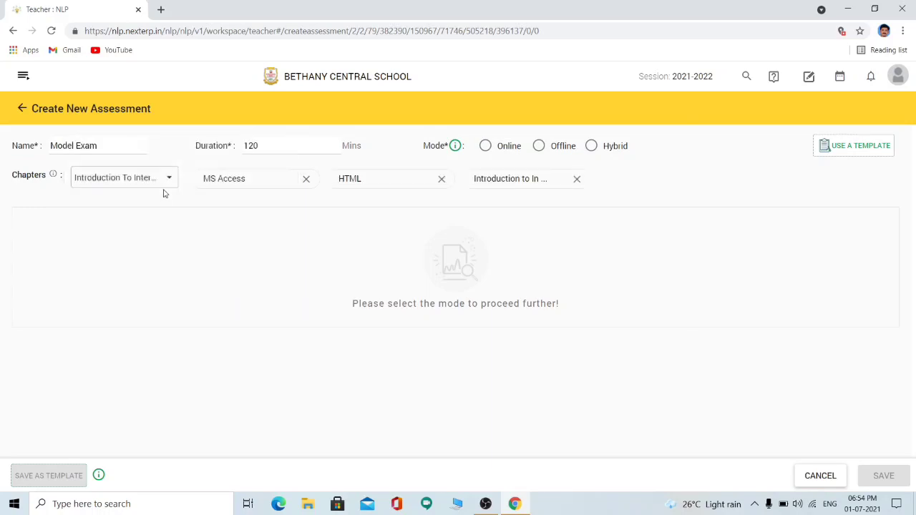
click(171, 181)
click(169, 212)
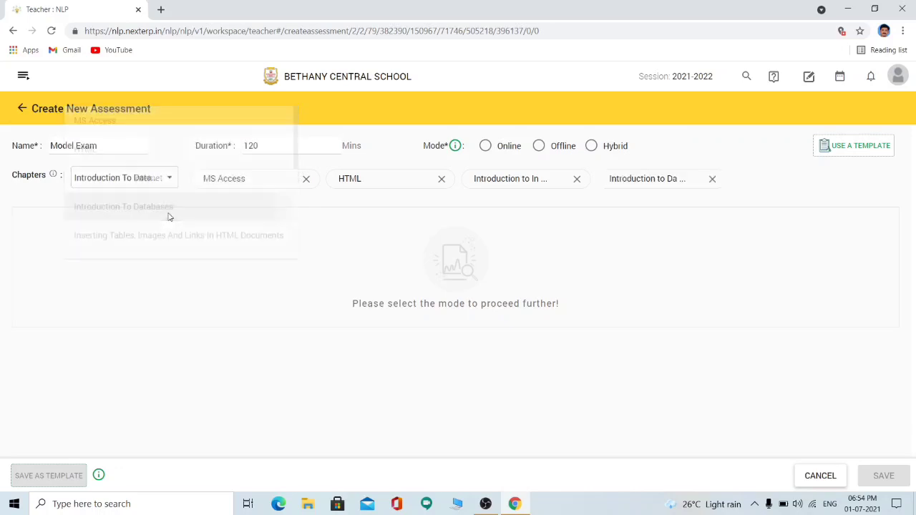
Add the chapters Styling Text In HTML, Inserting Tables, Images And Links In HTML Documents, and Introduction To HTML.
click(171, 181)
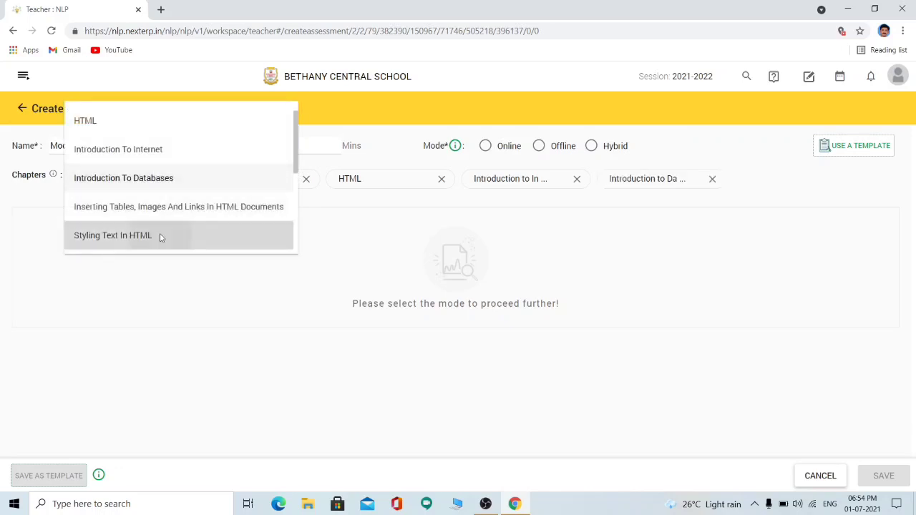
click(160, 236)
click(170, 182)
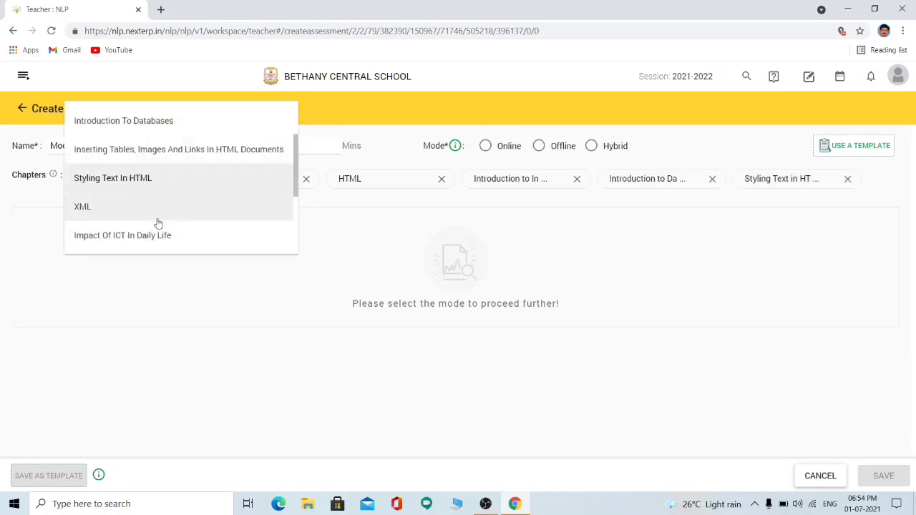
click(179, 151)
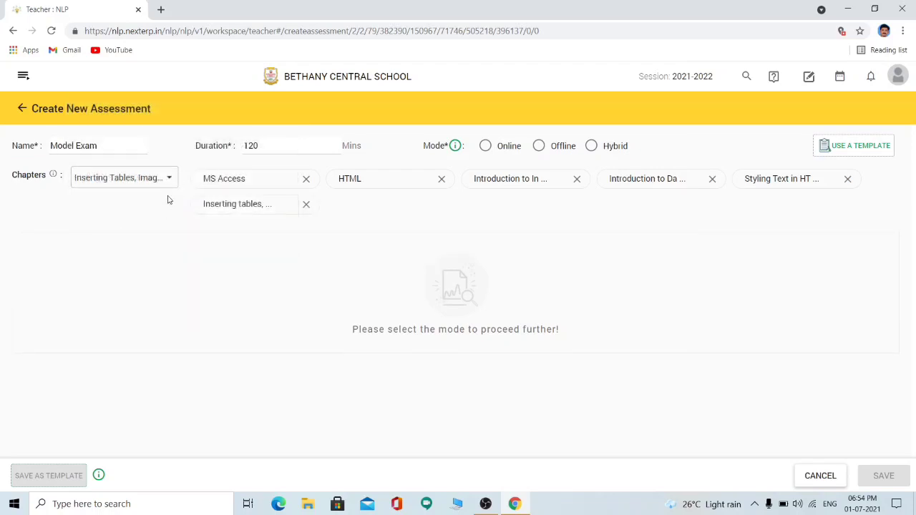
click(171, 180)
scroll(158, 226, down, 2)
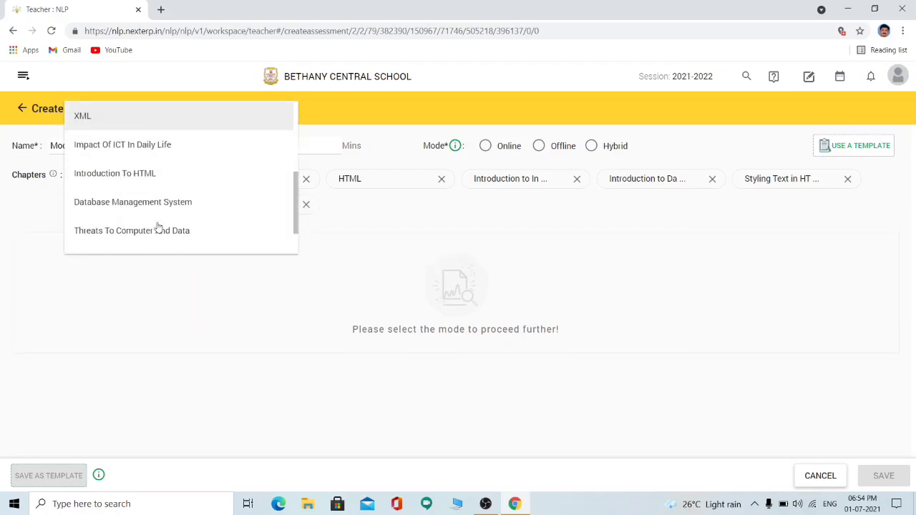
click(155, 172)
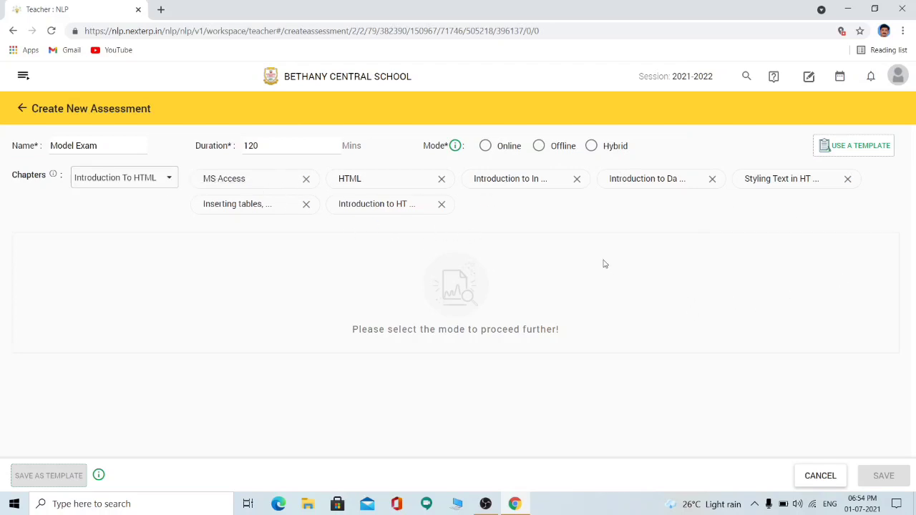
Set the assessment mode to Online.
mouse_move(460, 147)
click(484, 148)
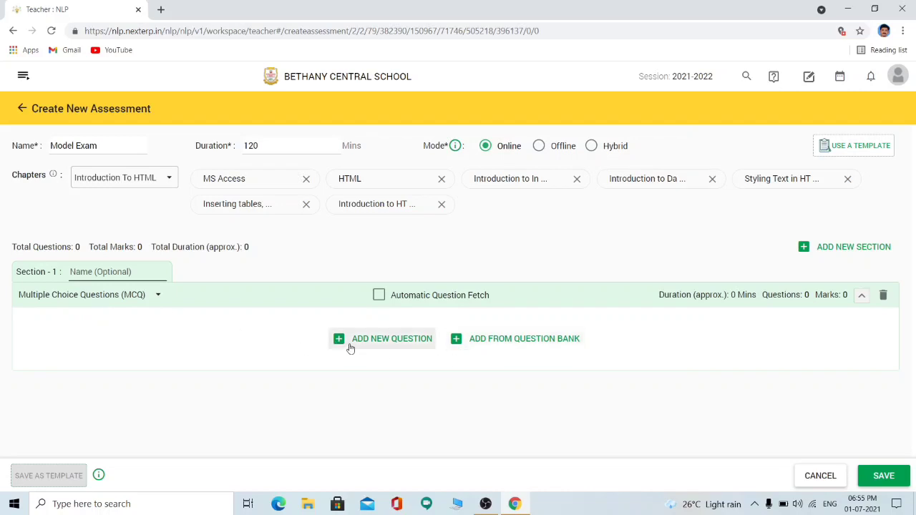
Add the question bank's multiple choice questions on DPI, the word INTERPRETER, the DOS input device and the binary number system to Section 1.
click(457, 341)
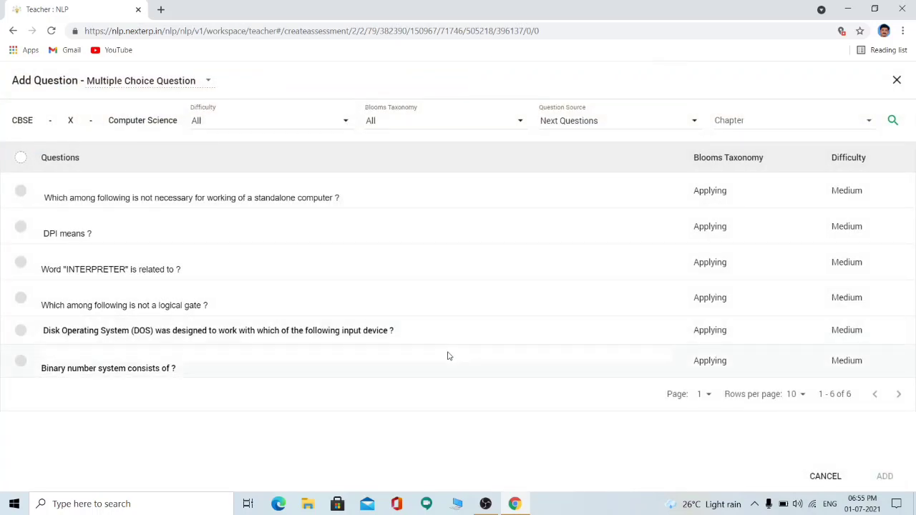
click(21, 159)
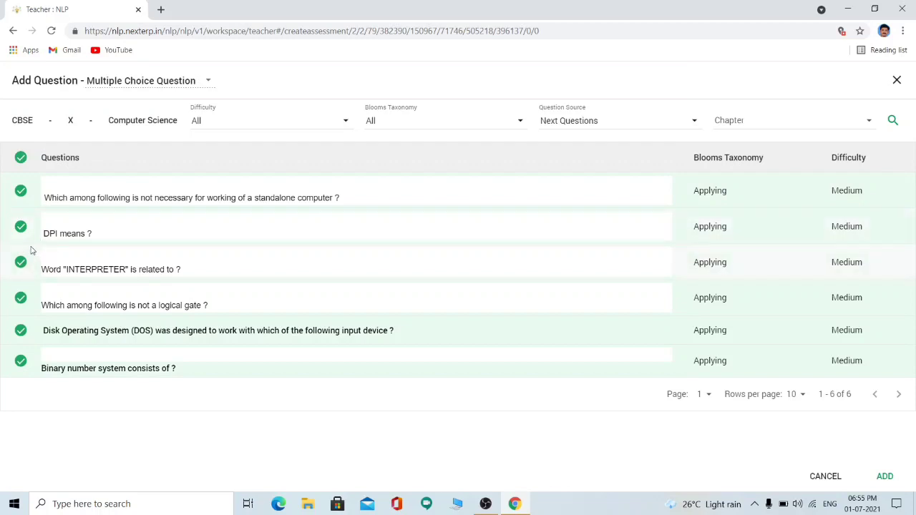
click(21, 193)
click(22, 228)
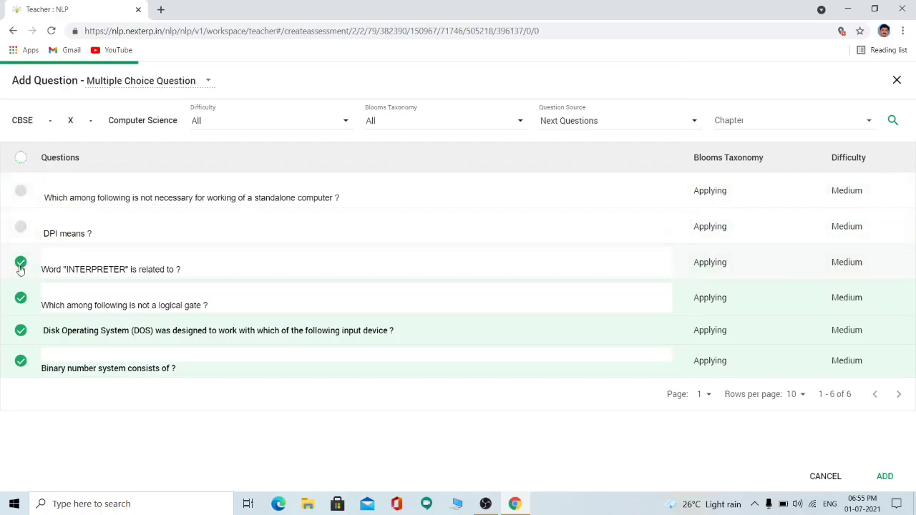
click(21, 262)
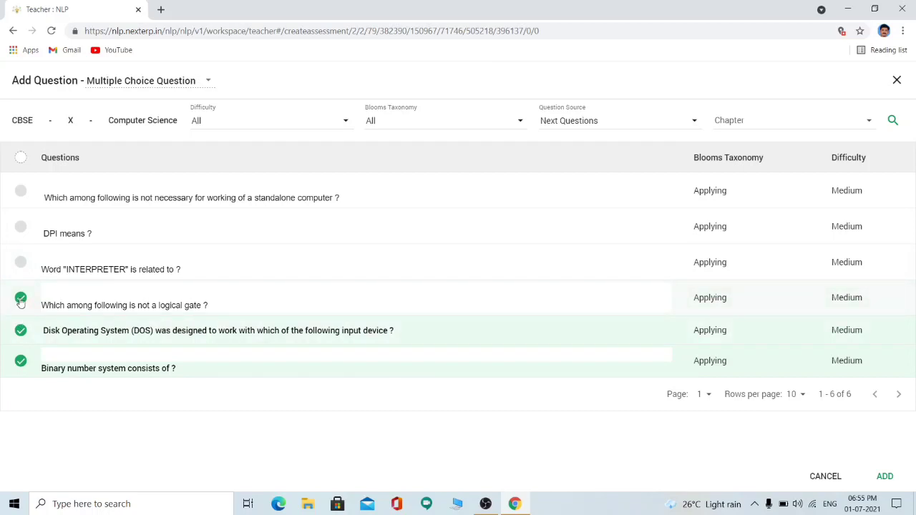
click(20, 299)
click(20, 228)
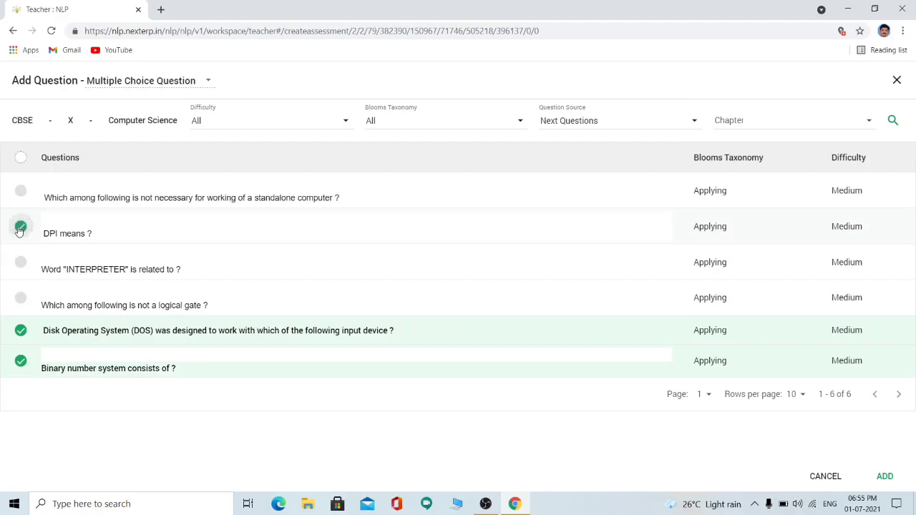
click(21, 263)
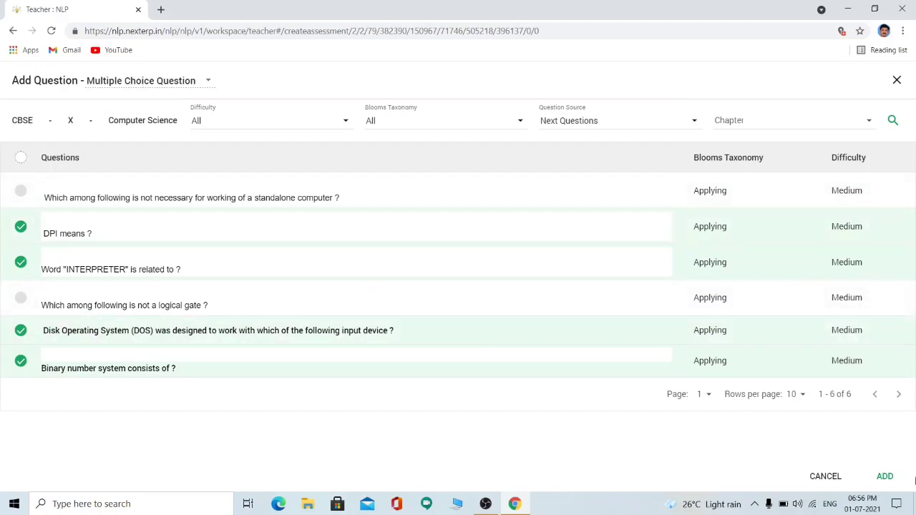
click(885, 476)
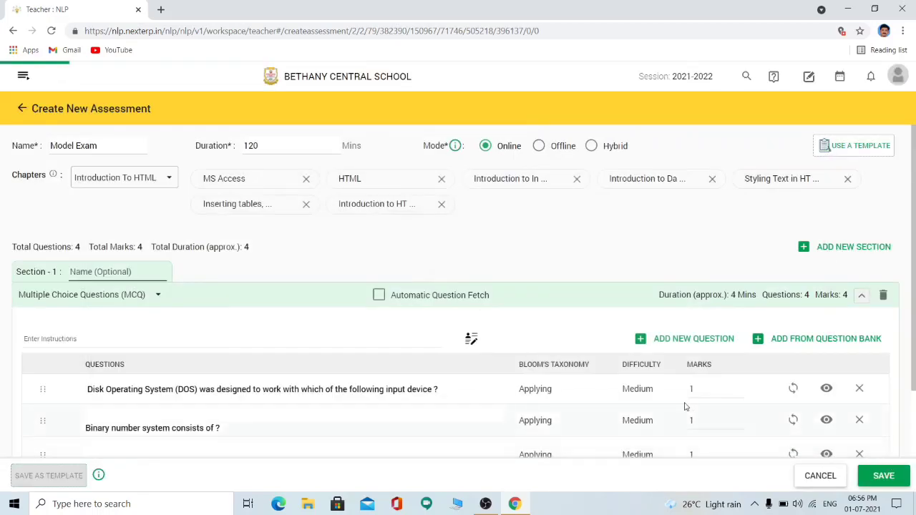
Start a new multiple choice question in Section 1 with Bloom's taxonomy Remembering, difficulty Easy and 1 mark.
scroll(675, 389, down, 1)
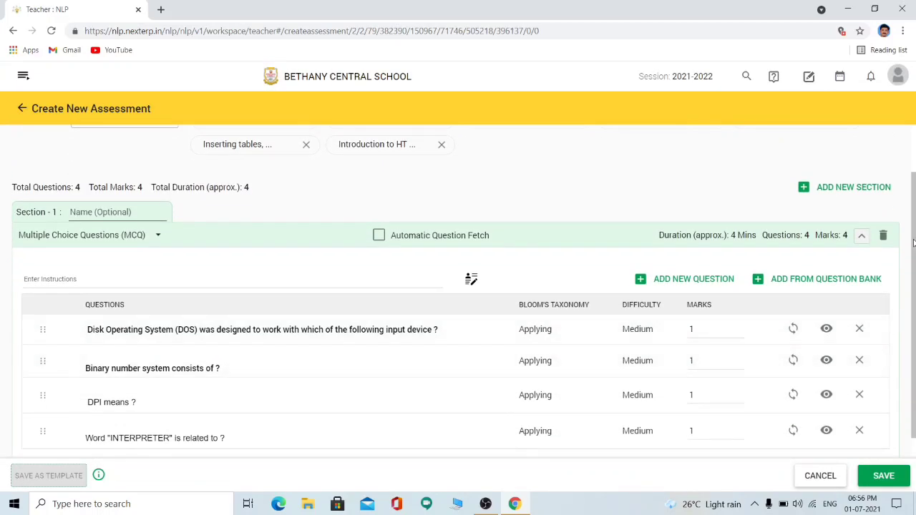
scroll(913, 243, down, 1)
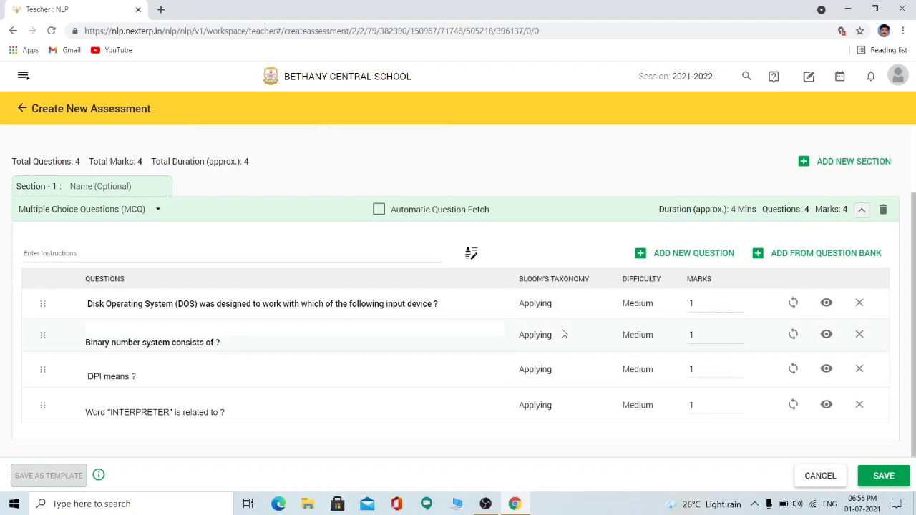
click(639, 258)
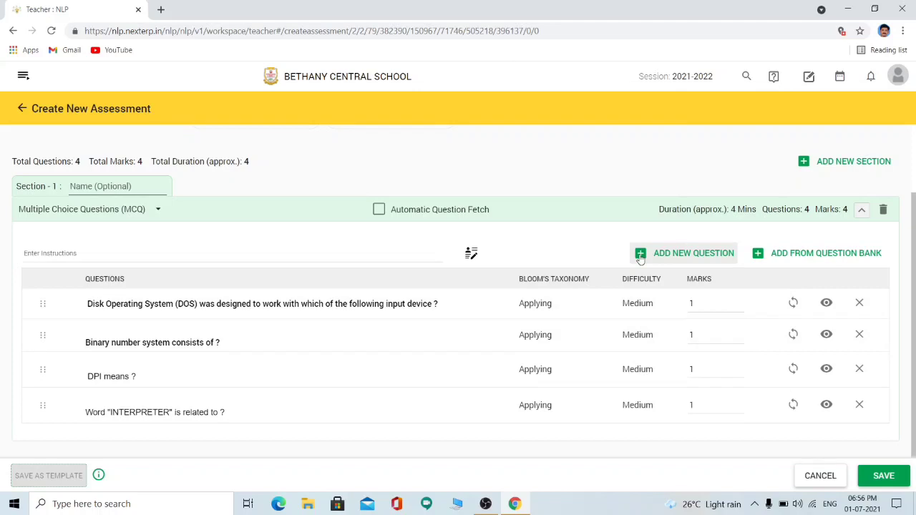
click(639, 256)
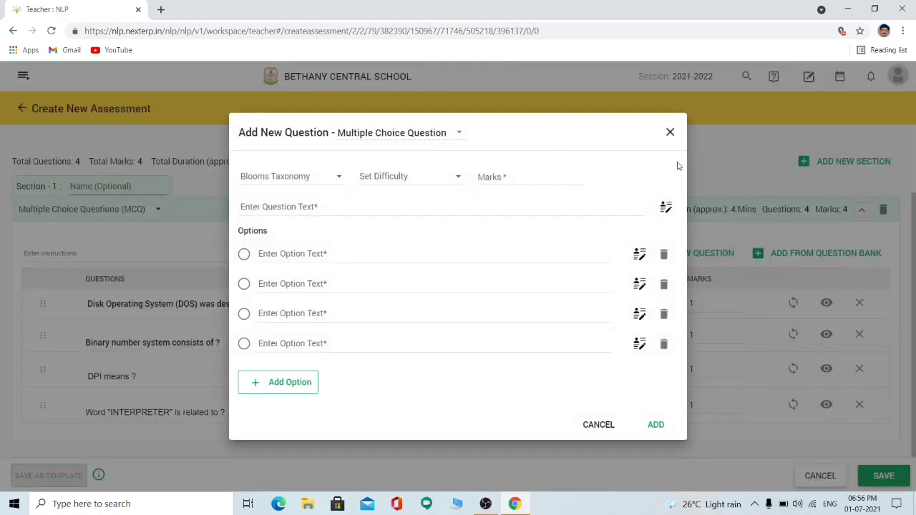
click(341, 180)
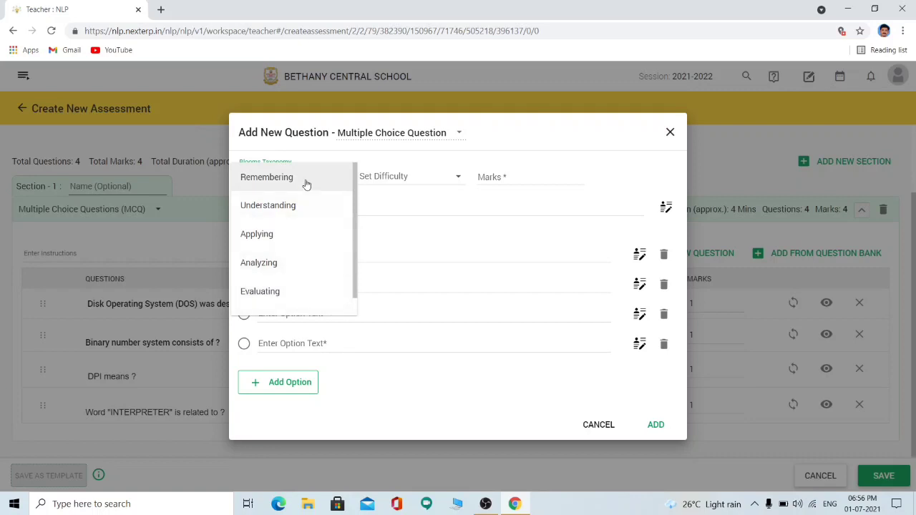
click(306, 184)
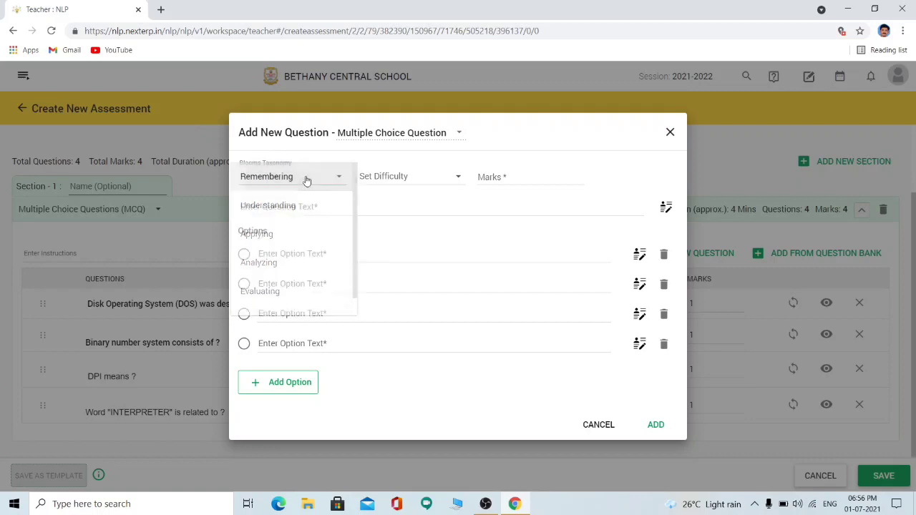
click(455, 181)
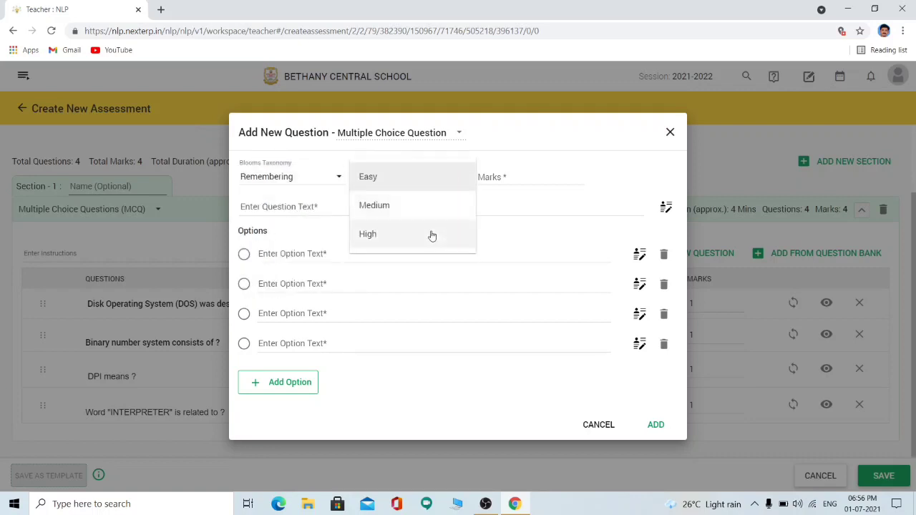
click(417, 178)
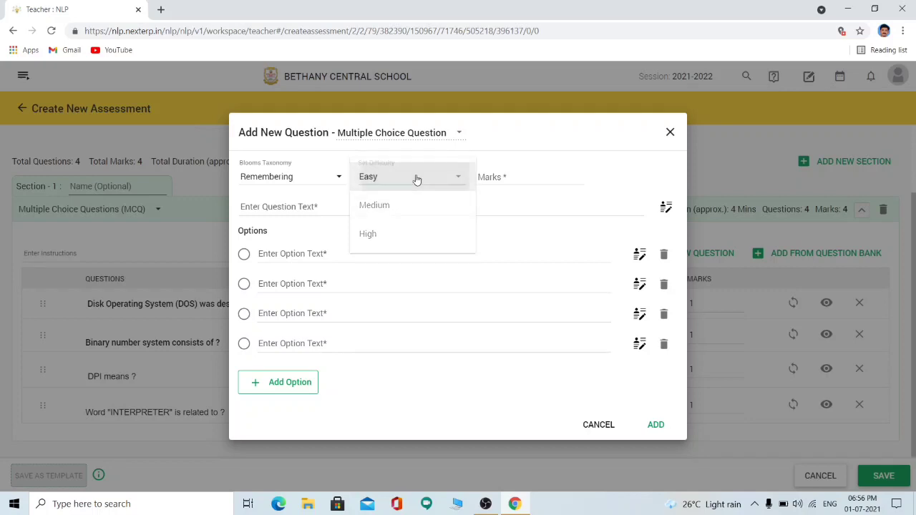
click(503, 178)
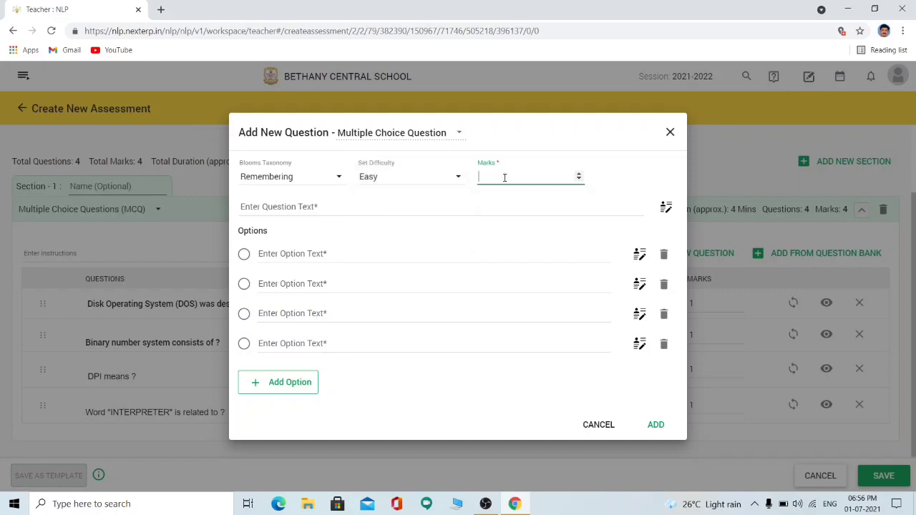
Enter "NIC stands for" as the text of the new question.
click(352, 206)
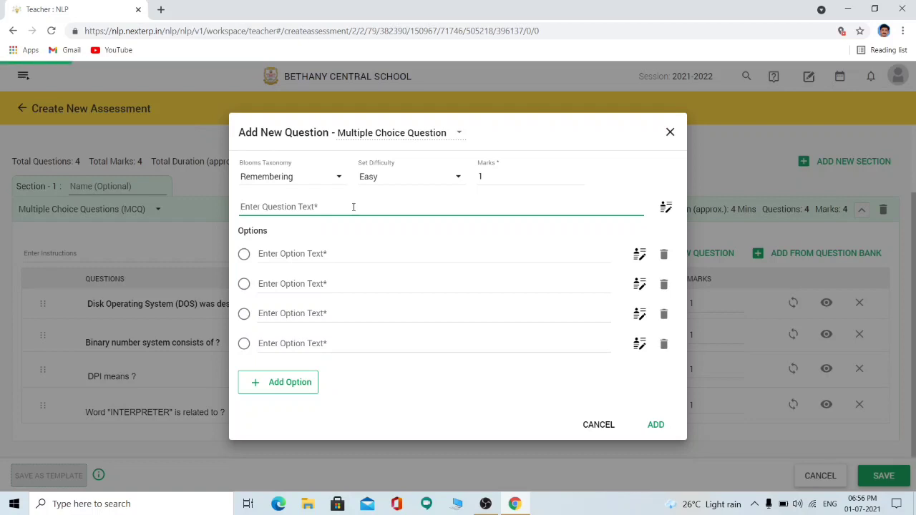
text(O)
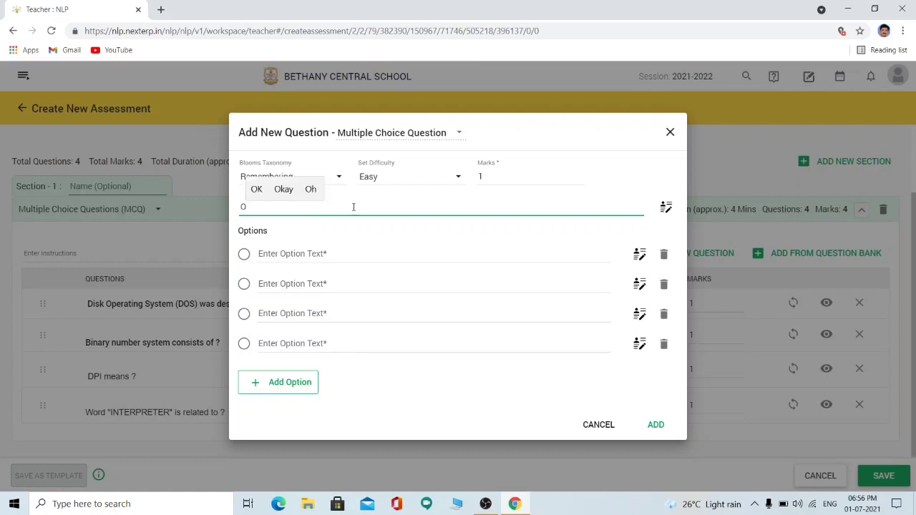
key(BackSpace)
text(Ni)
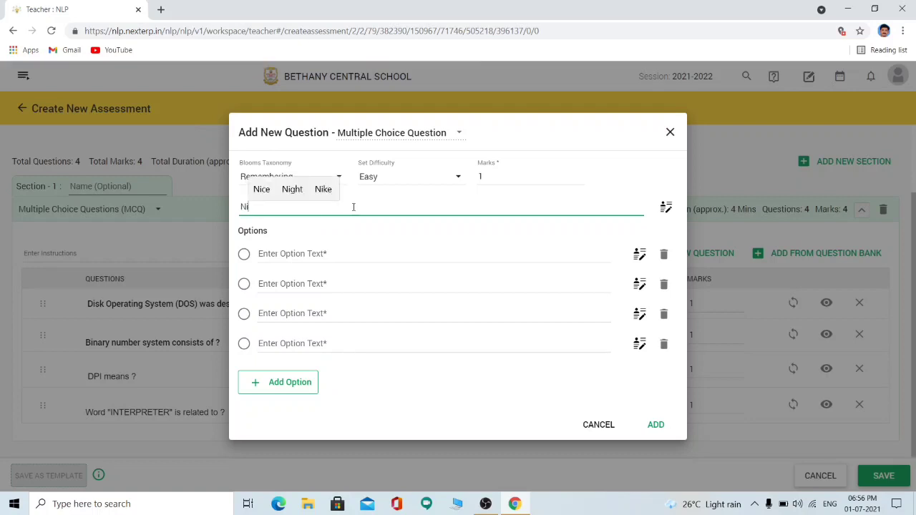
key(BackSpace)
text(IC)
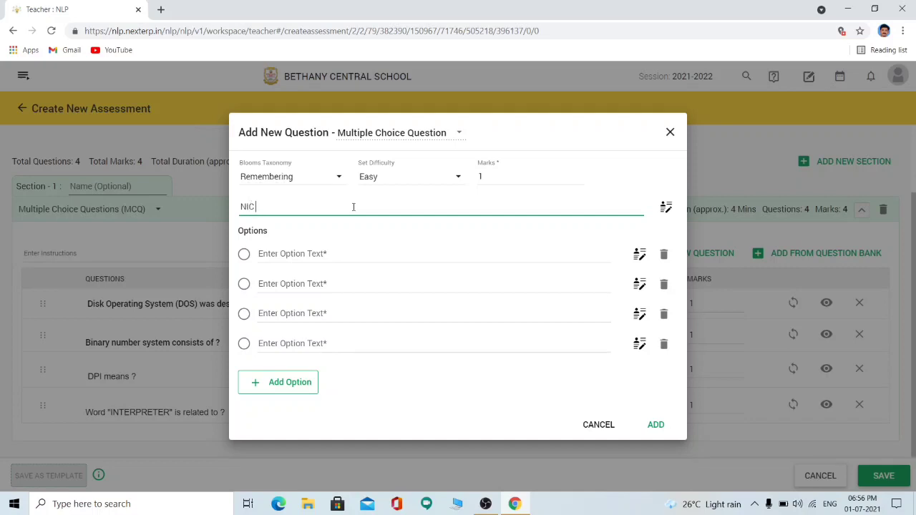
text( stands for)
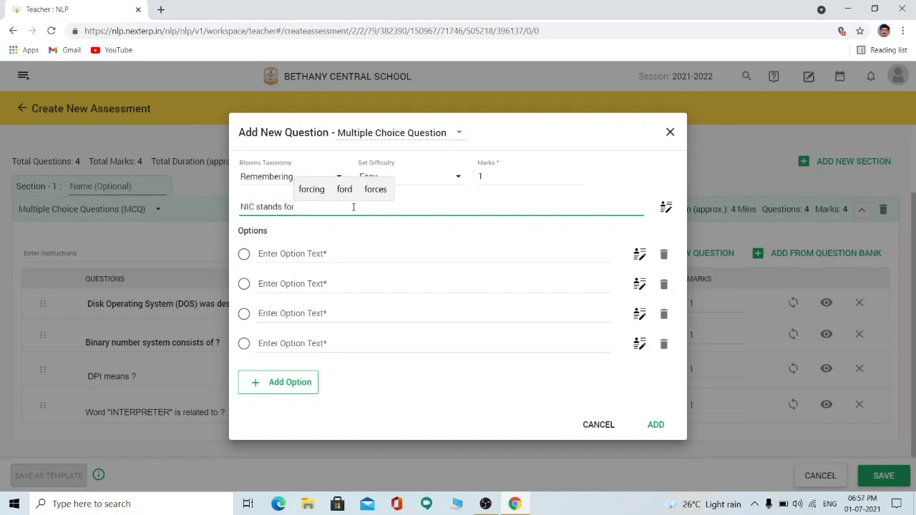
Enter "Network Interface Card" as the question's first answer option.
click(343, 253)
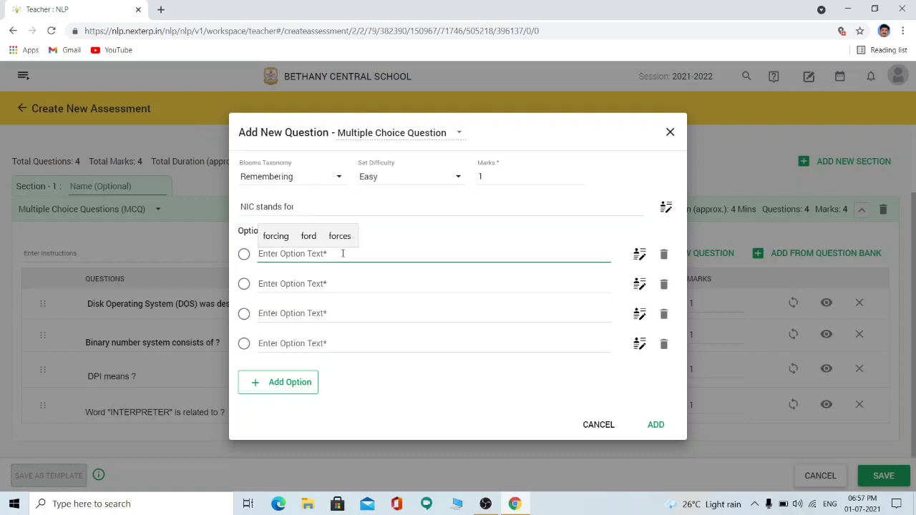
text(Netw)
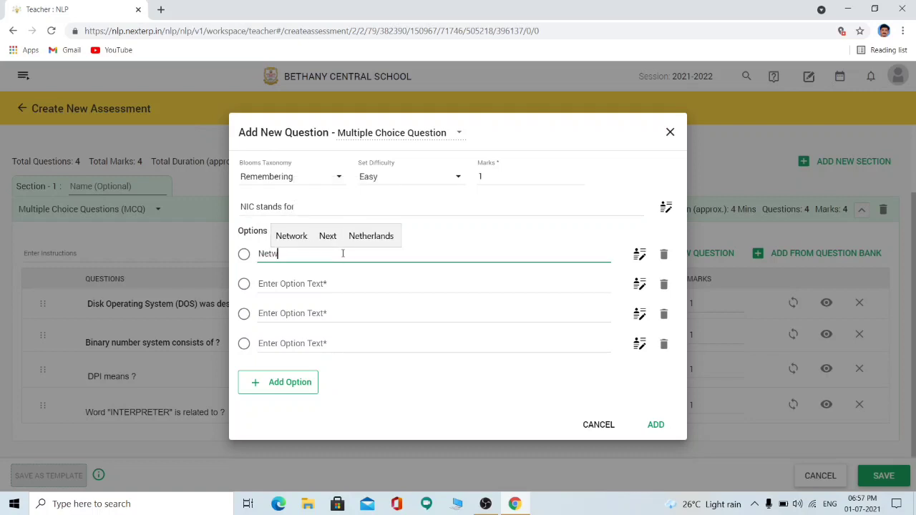
text(ork Inte)
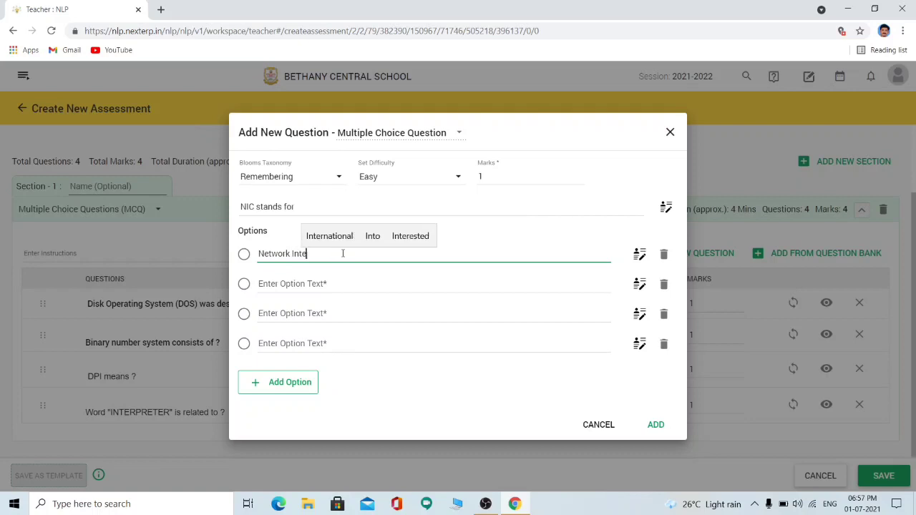
text(rface Ca)
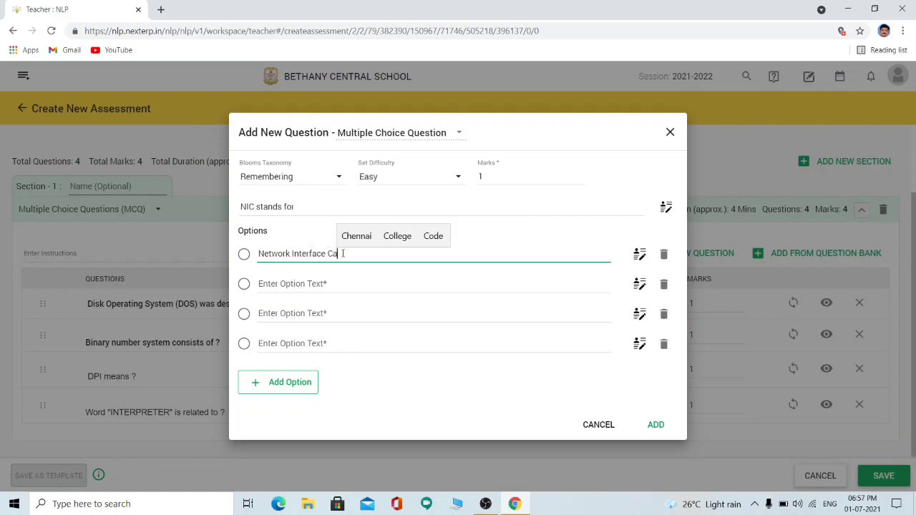
text(rd)
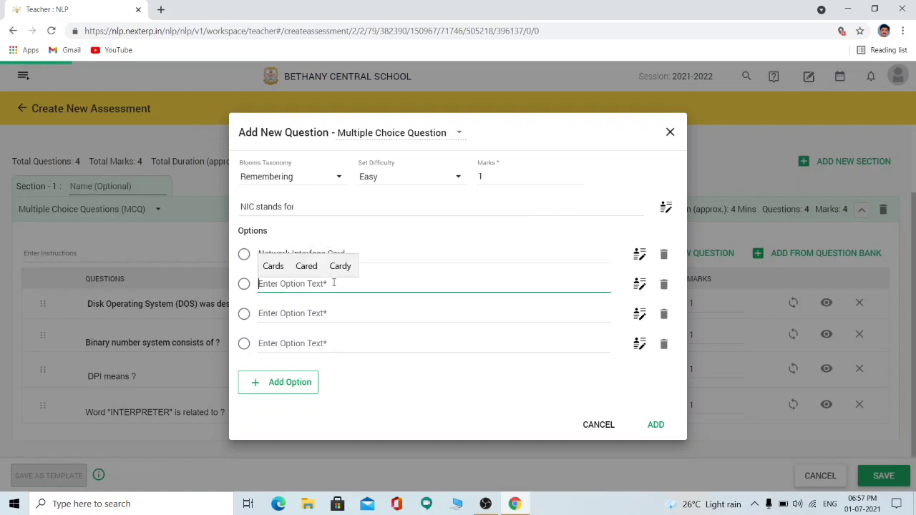
Enter "Network Interface Connectivity" as the question's second answer option.
click(333, 283)
text(Ne)
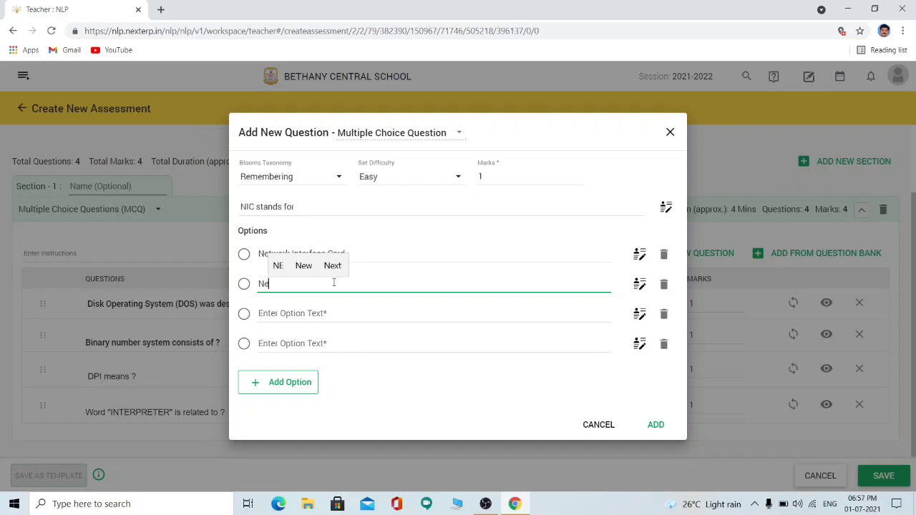
text(twork)
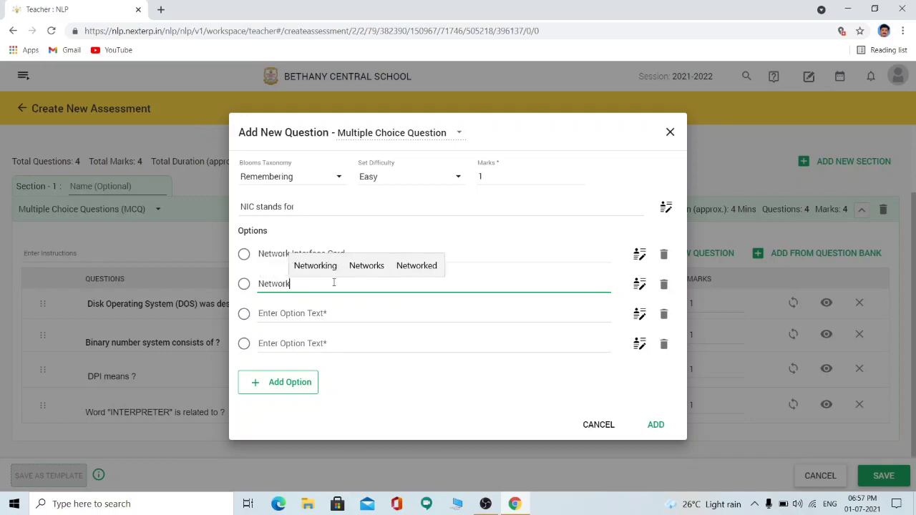
text( I)
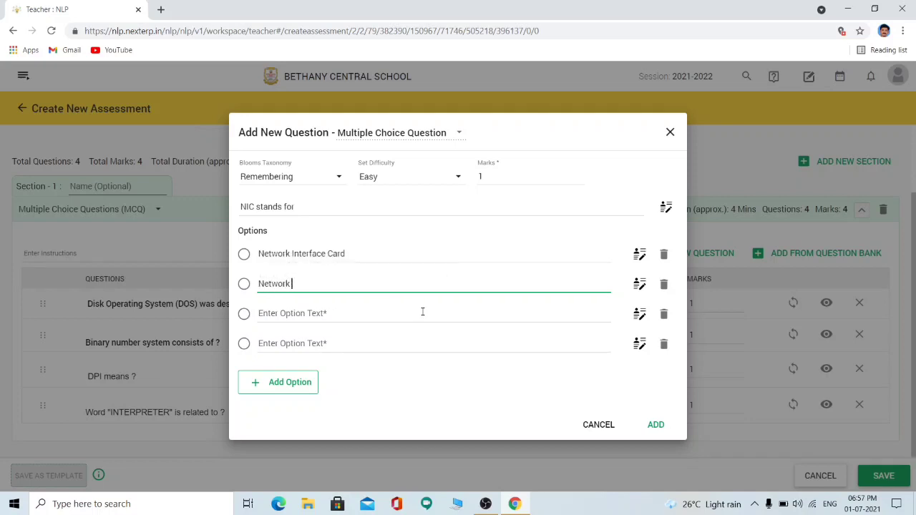
text(nter)
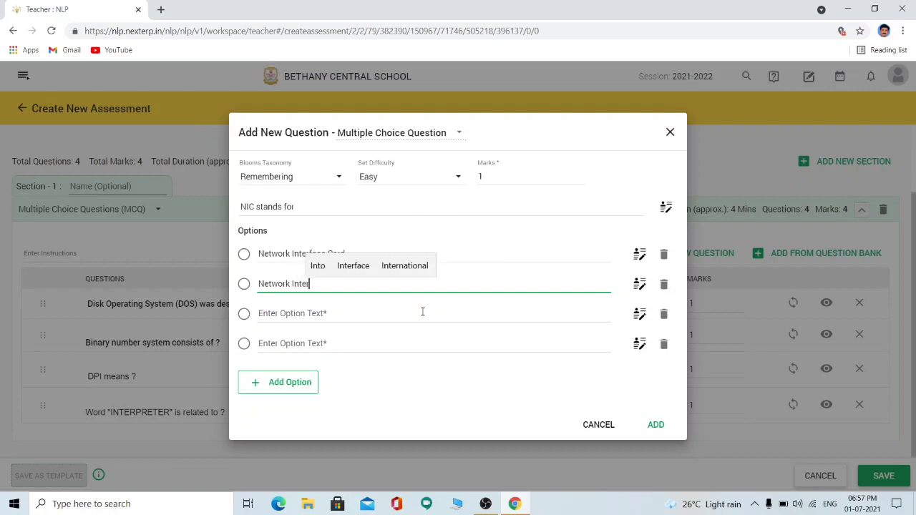
text(face Co)
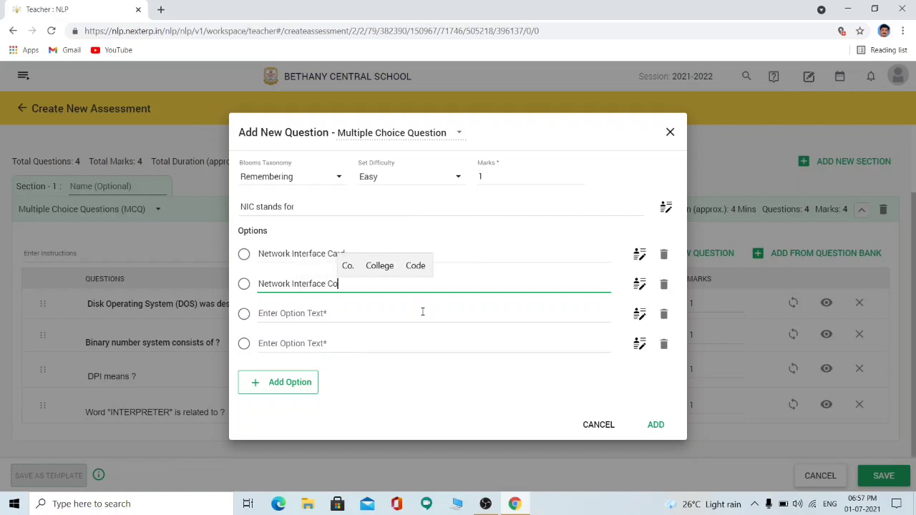
text(nnectivity)
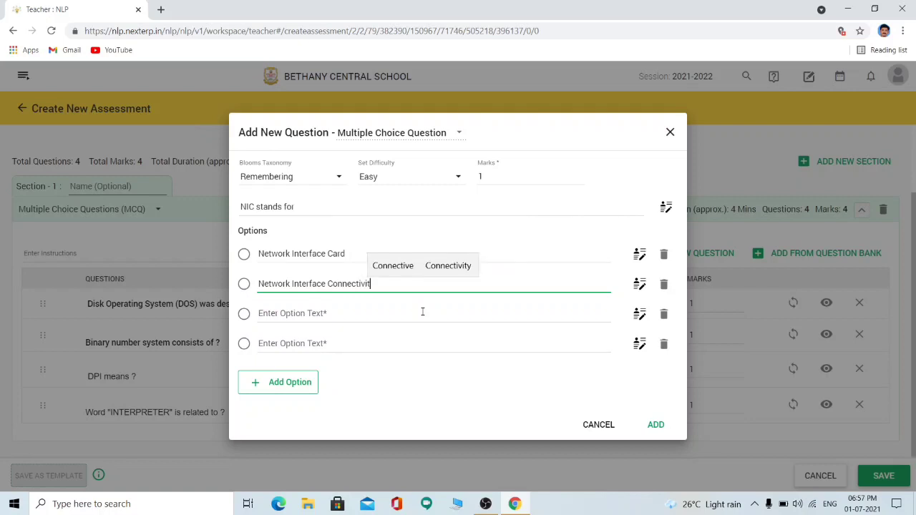
Enter "New Internet Connctivity" as the question's third answer option.
click(422, 312)
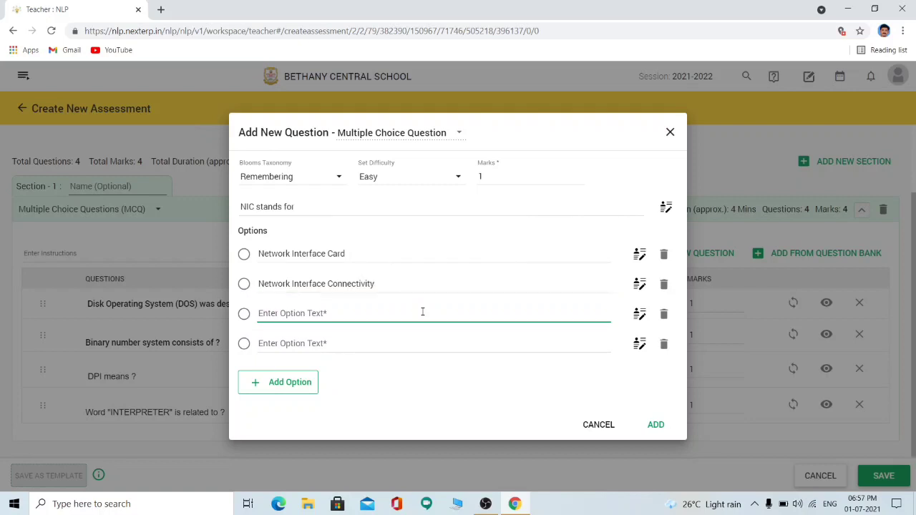
text(Ne)
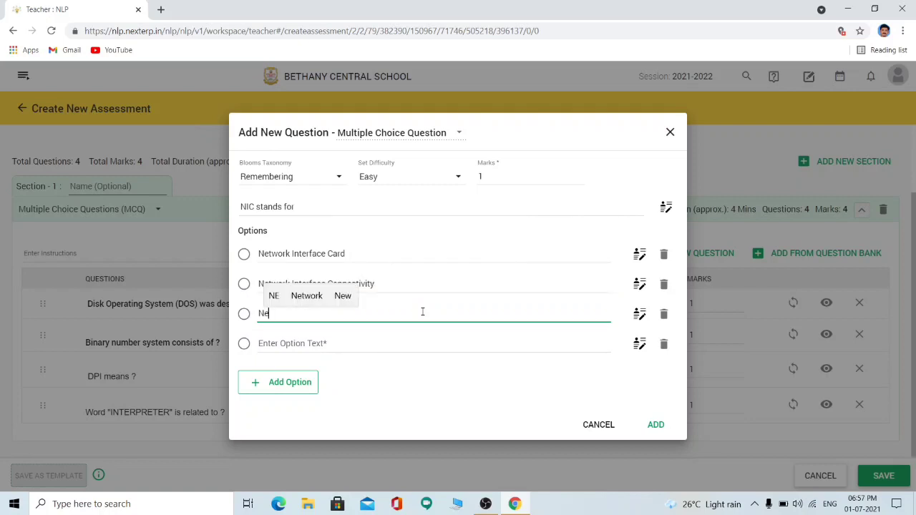
key(BackSpace)
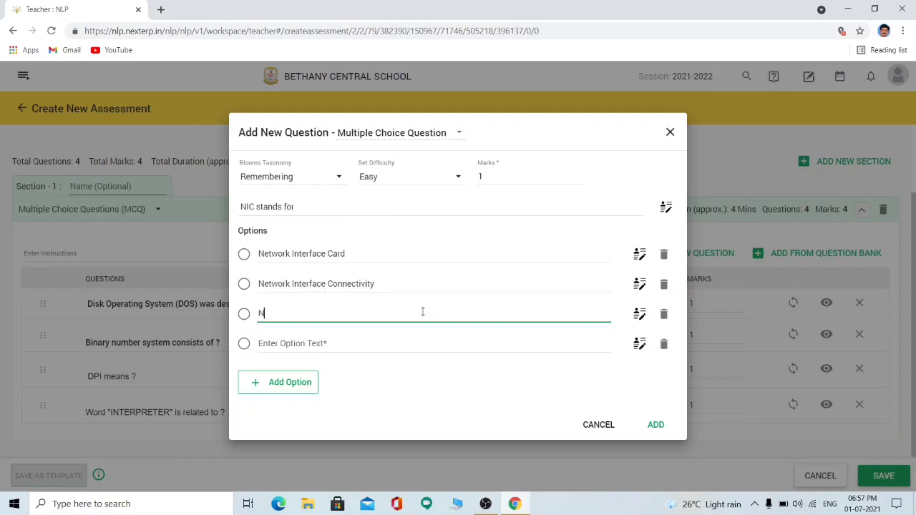
text(ew Int)
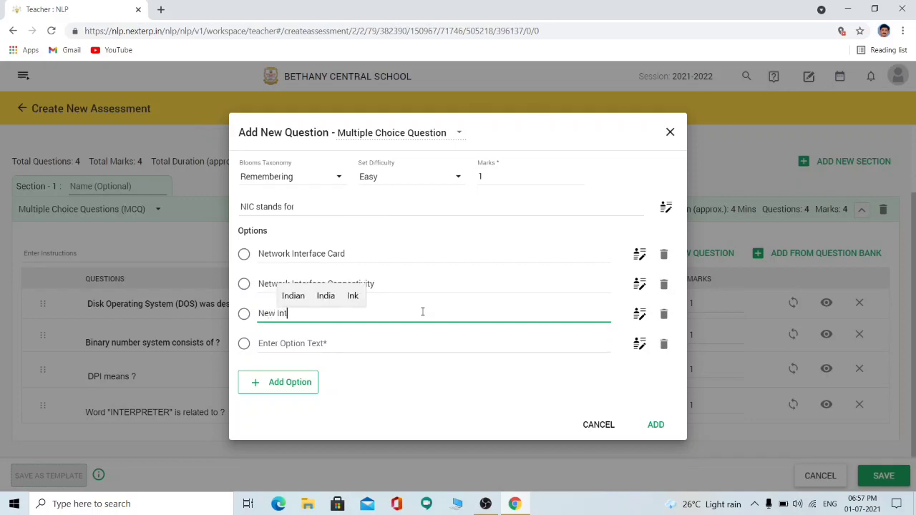
text(ernet )
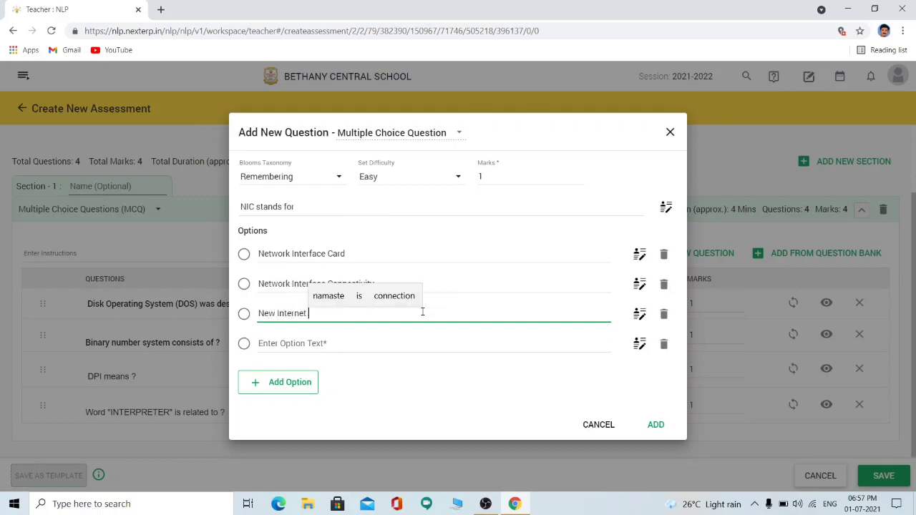
text(Connct)
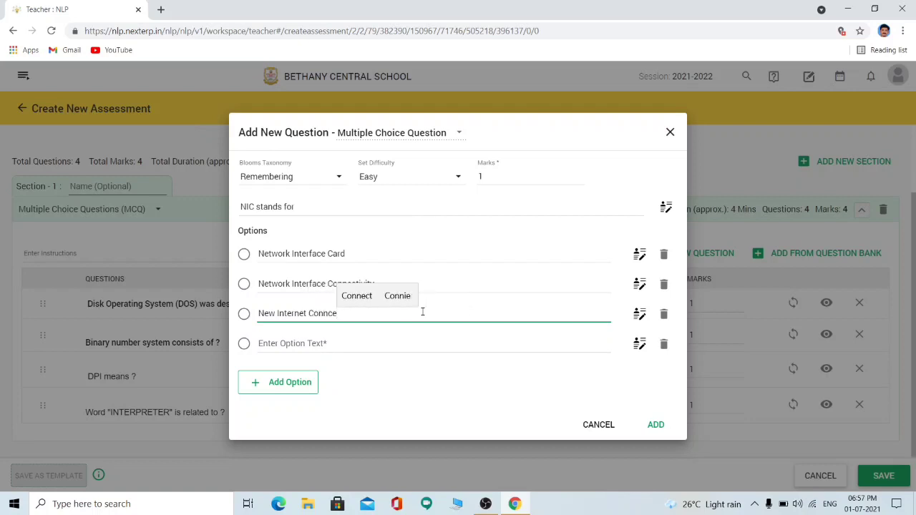
text(ivity)
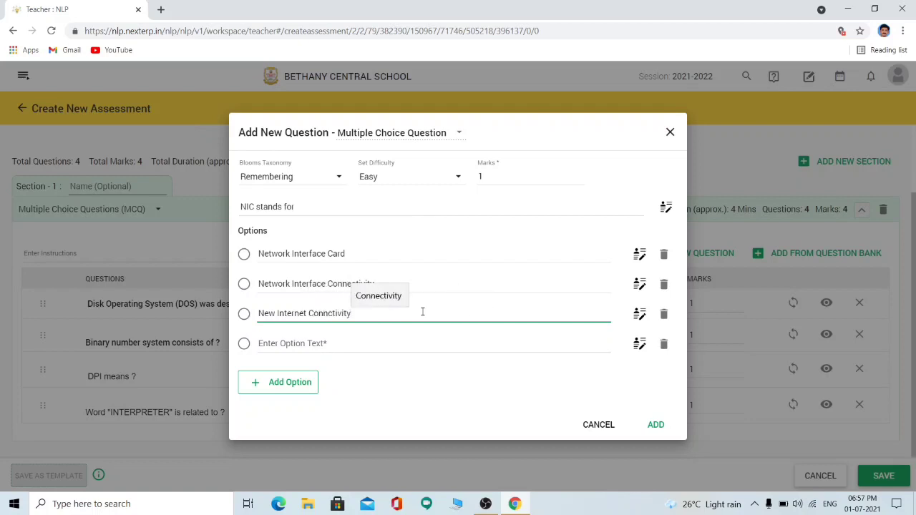
Enter "Non of the above" as the question's fourth answer option.
click(413, 348)
text(N)
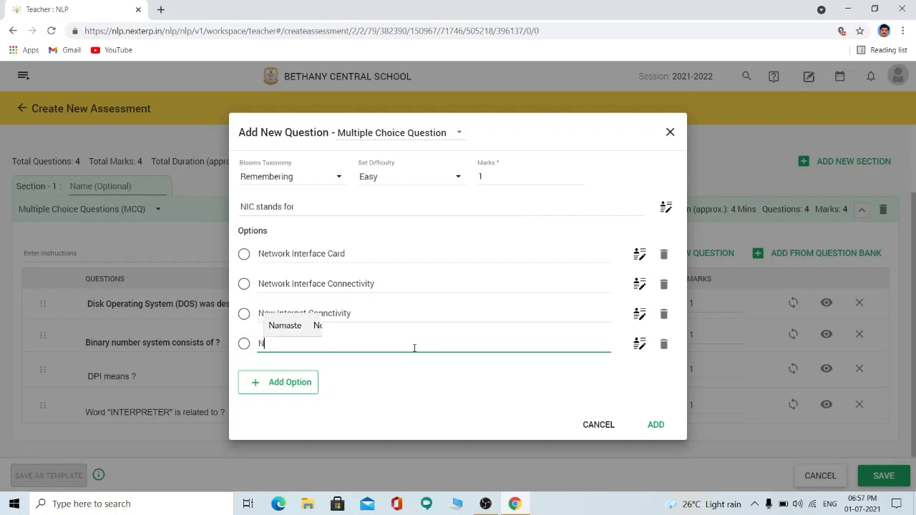
text(on of)
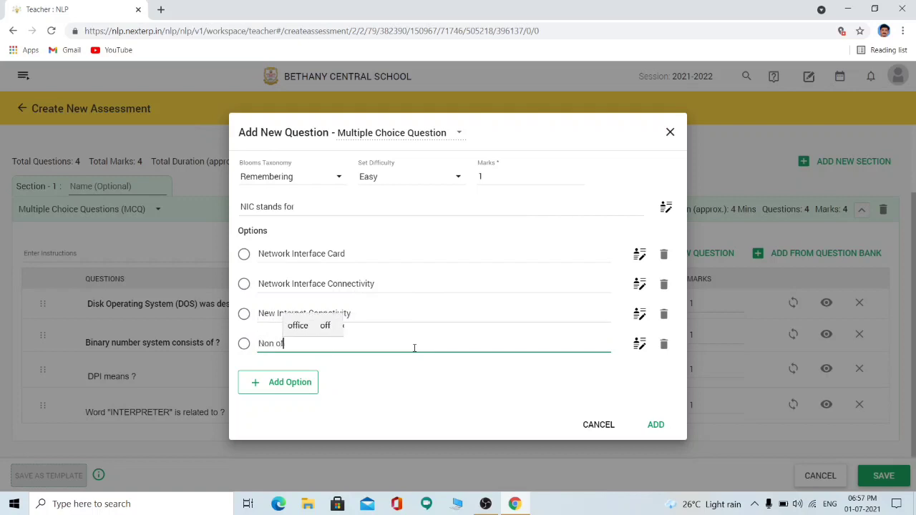
text( the above)
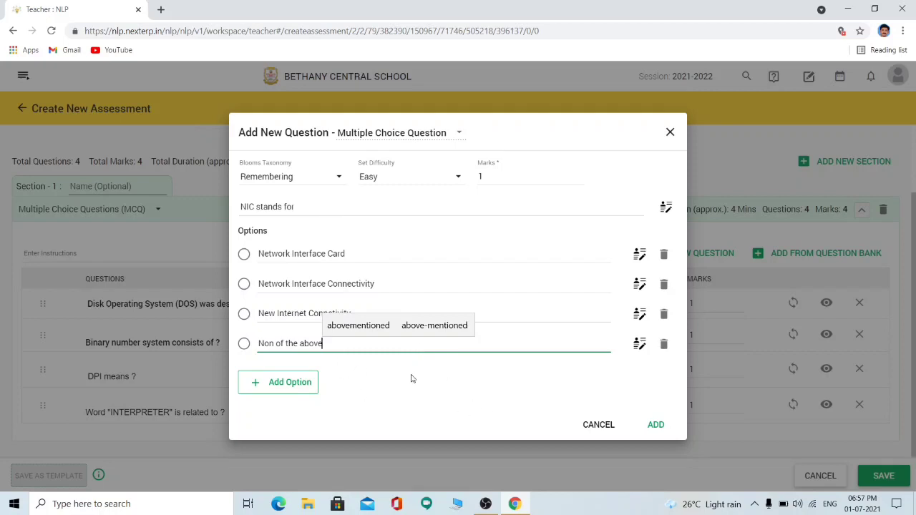
Mark "Network Interface Card" as the correct answer and add the question to Section 1.
click(243, 256)
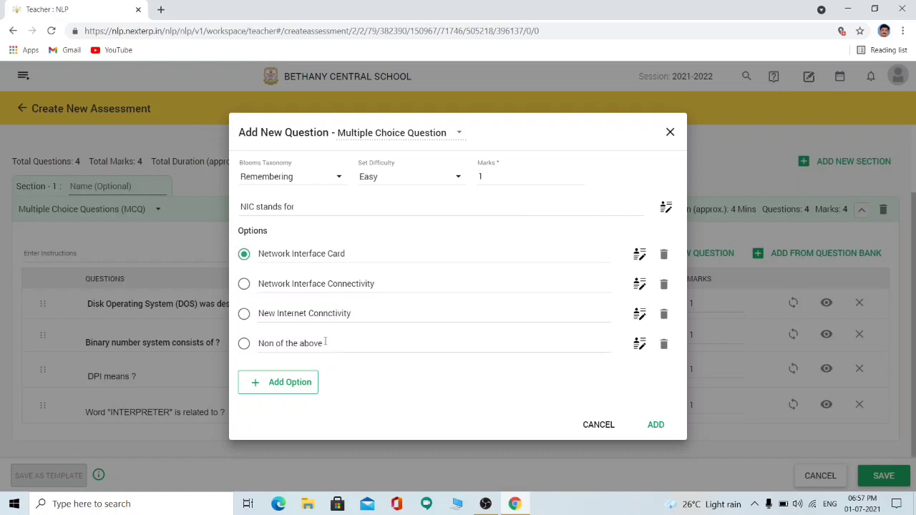
click(656, 425)
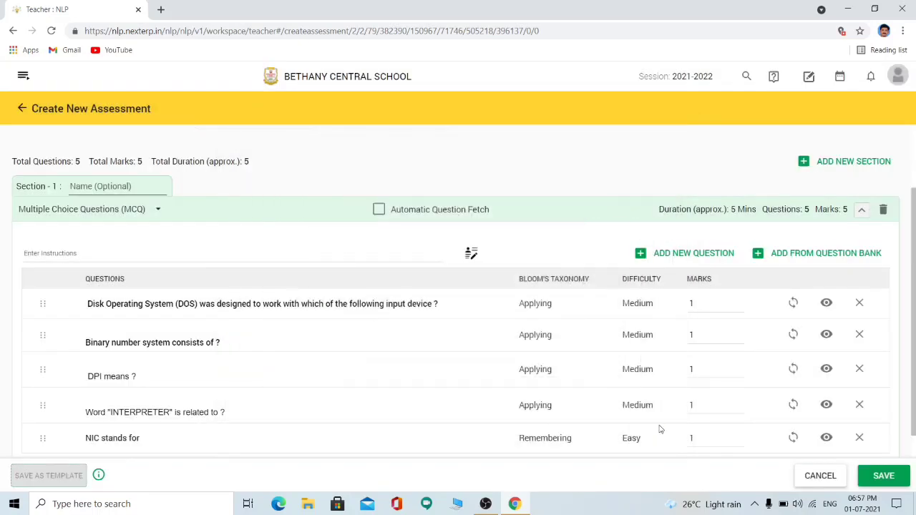
scroll(404, 419, down, 1)
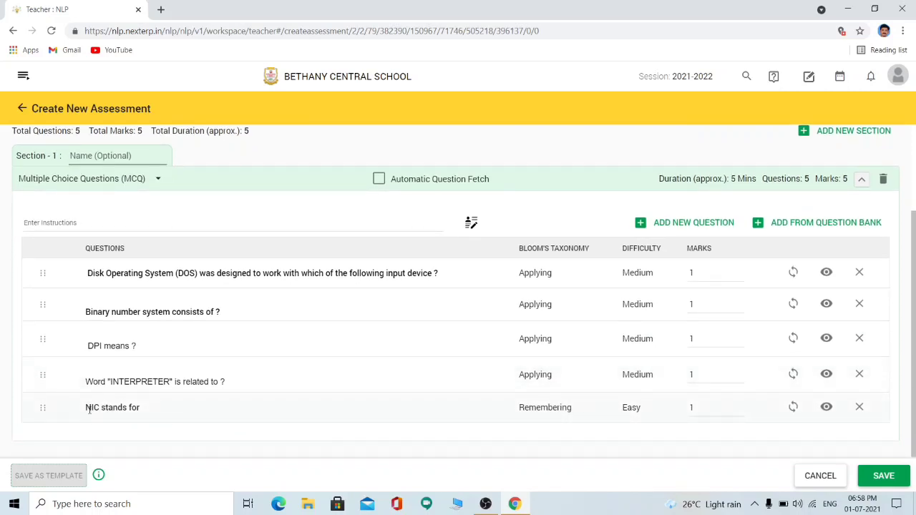
drag(111, 409, 93, 415)
Save the new assessment and look over its details and question list.
click(884, 476)
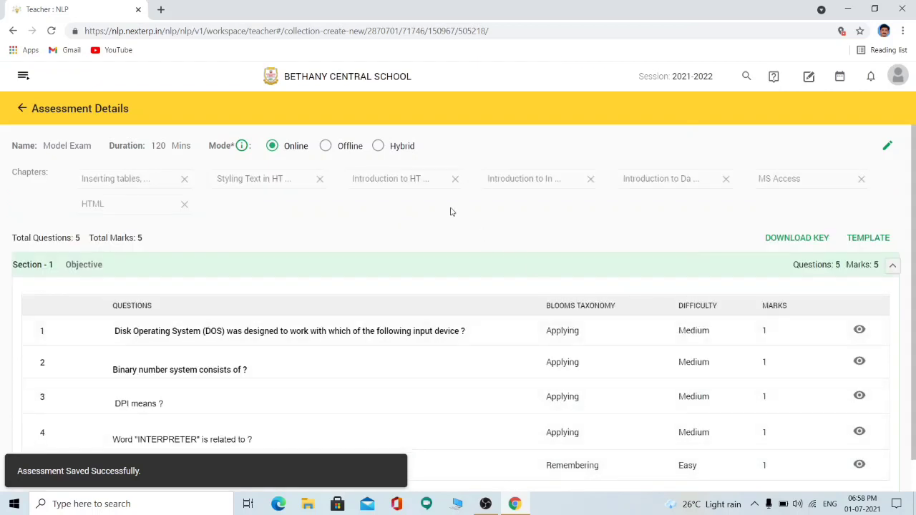
scroll(437, 225, down, 1)
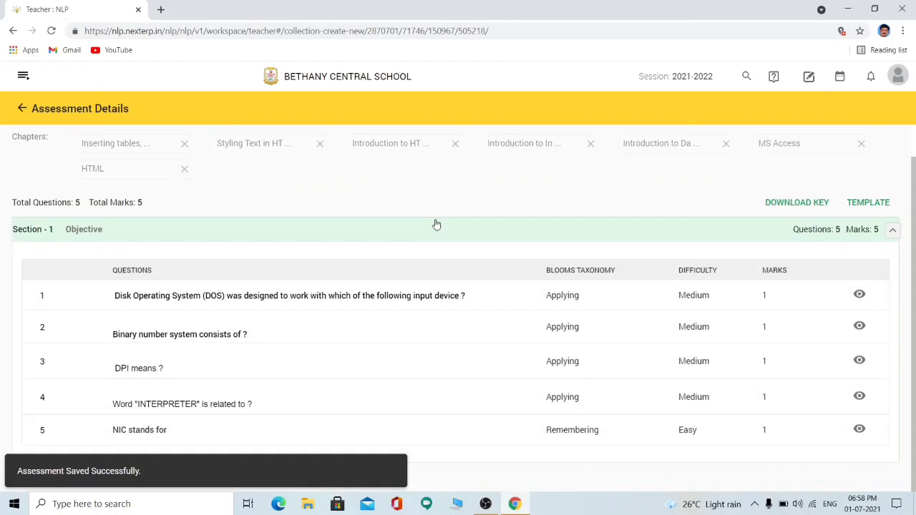
scroll(436, 225, up, 1)
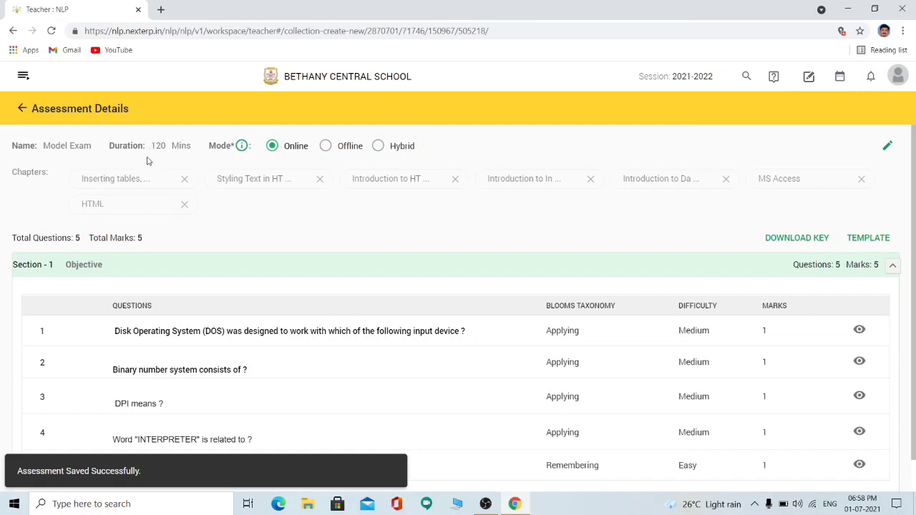
scroll(758, 315, down, 1)
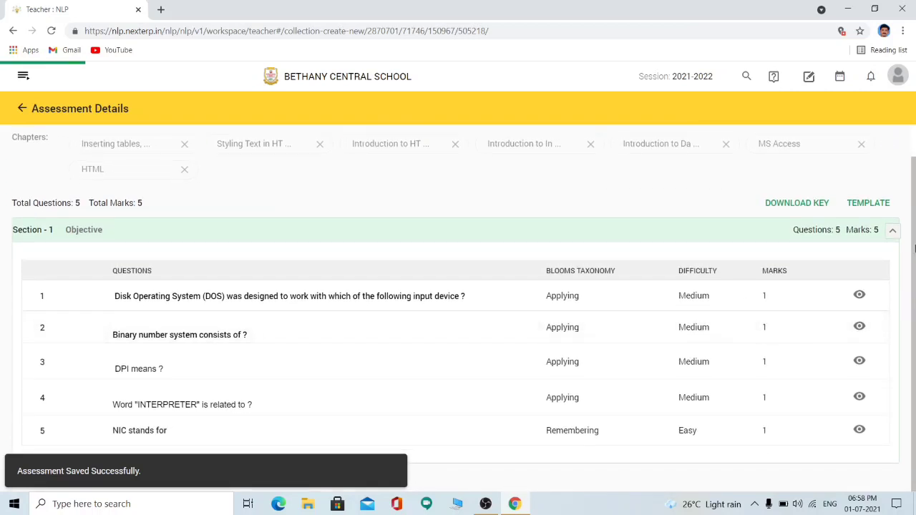
drag(913, 226, 913, 173)
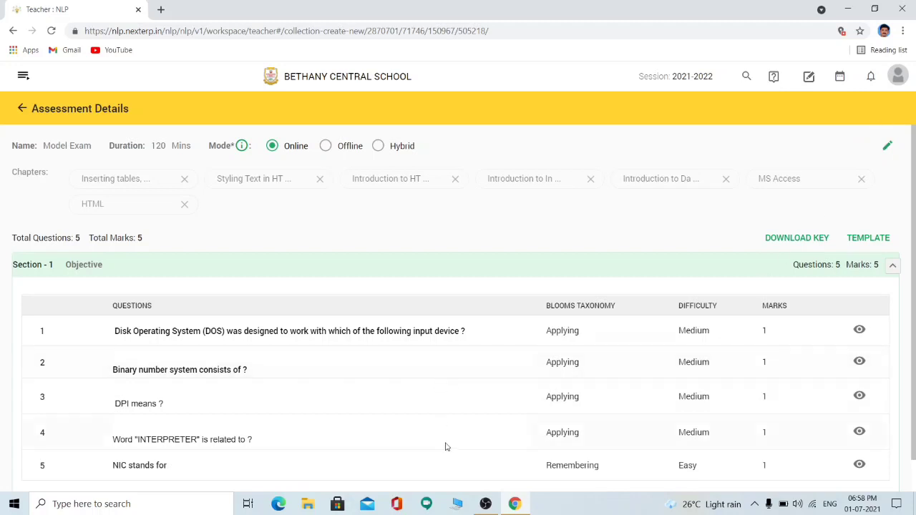
Open the saved assessment for editing and set its duration to 5 minutes.
click(887, 146)
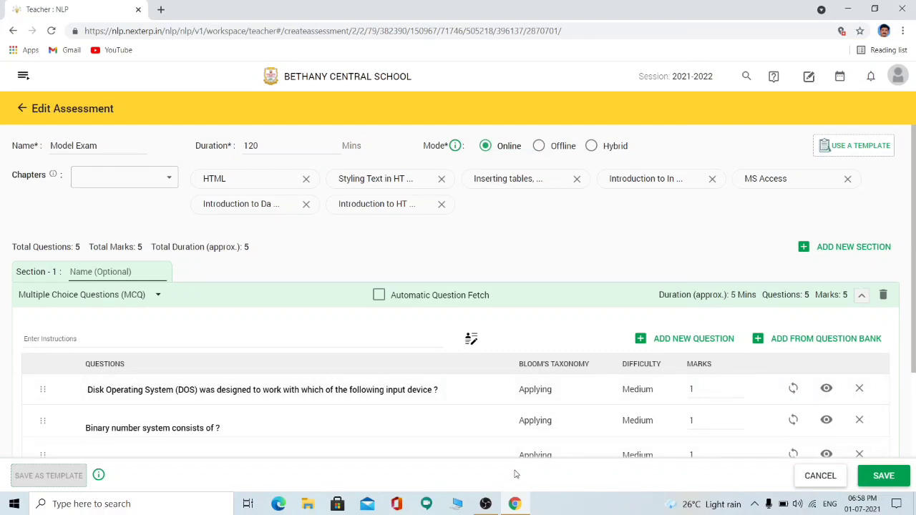
click(272, 145)
drag(273, 146, 243, 146)
text(5)
Rename the assessment as "Model PT1".
click(103, 146)
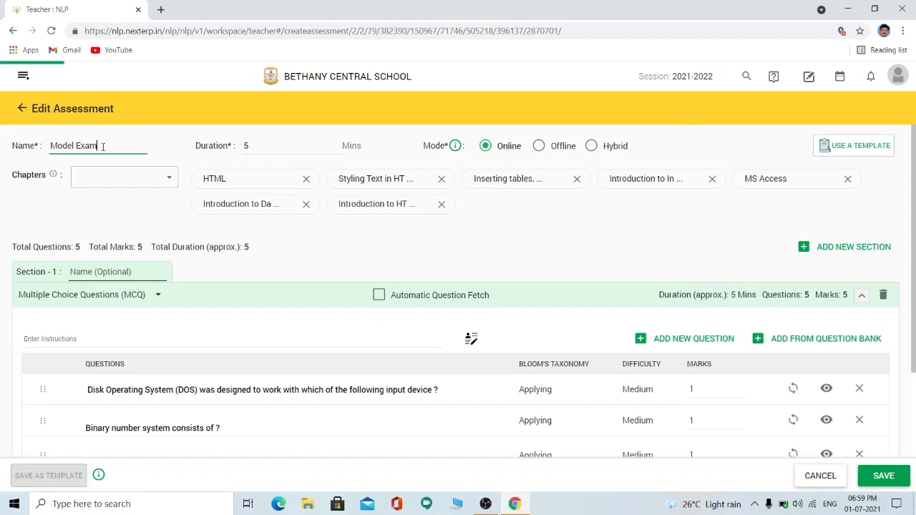
drag(103, 146, 33, 148)
text(PPT)
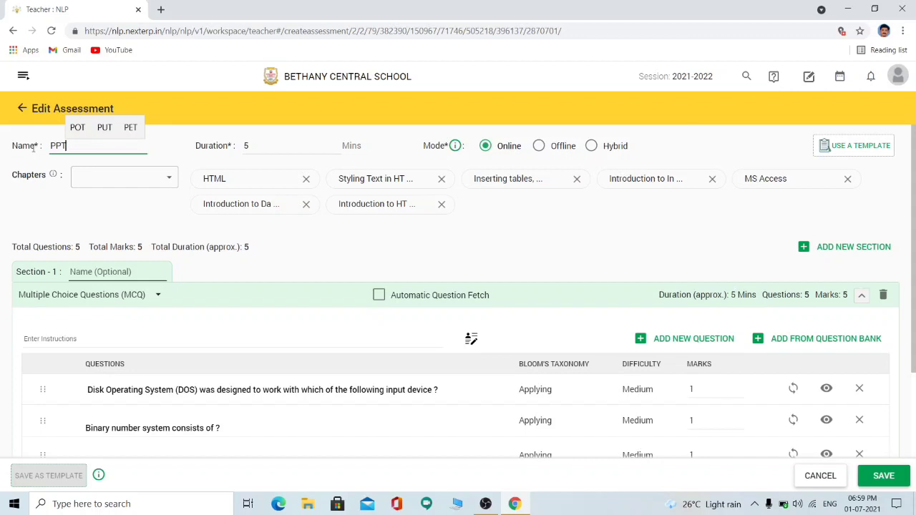
key(BackSpace)
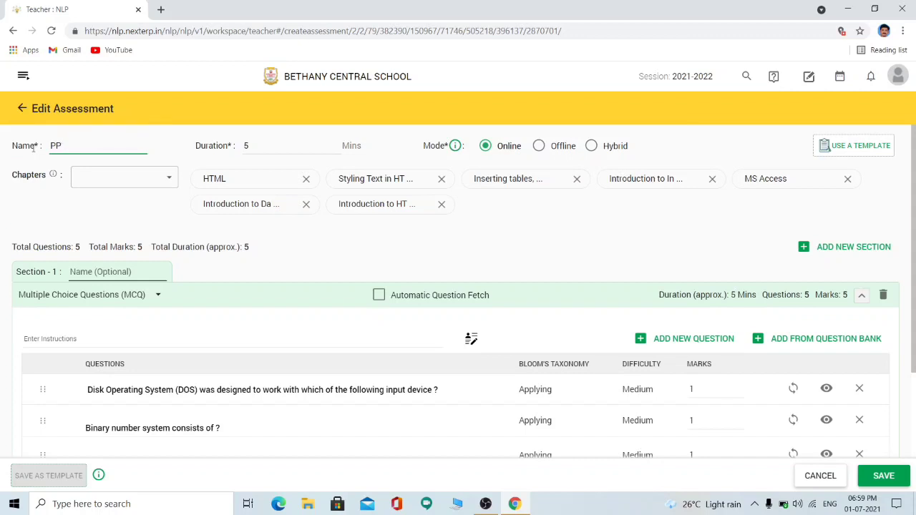
text(1)
text(Model)
Save the edited assessment and look over its question list.
drag(913, 227, 913, 356)
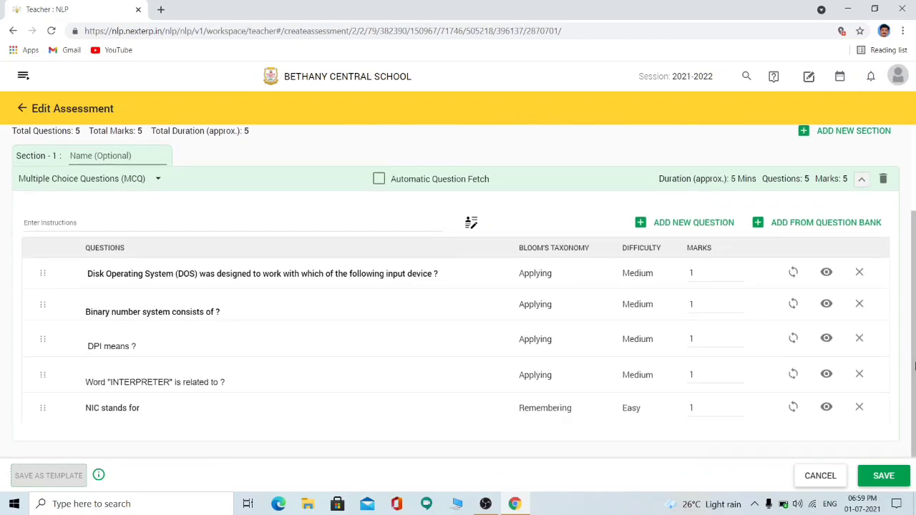
click(882, 477)
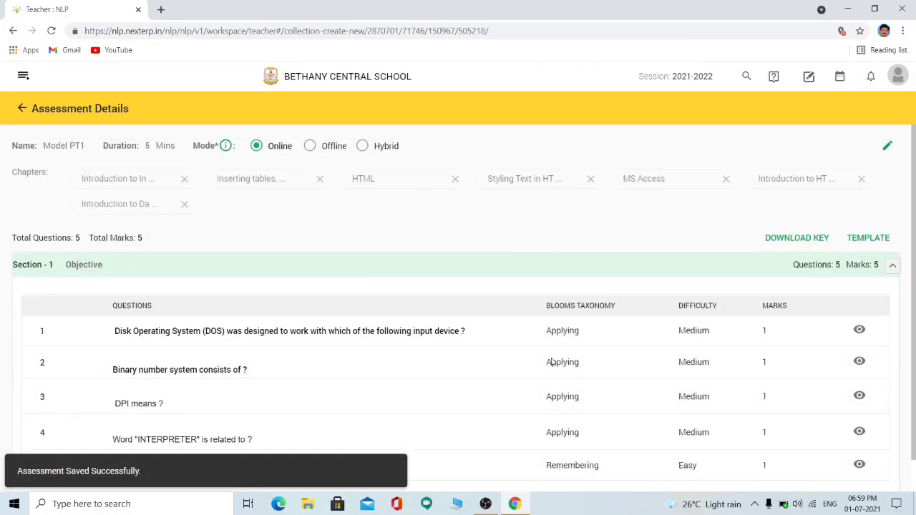
drag(913, 200, 914, 322)
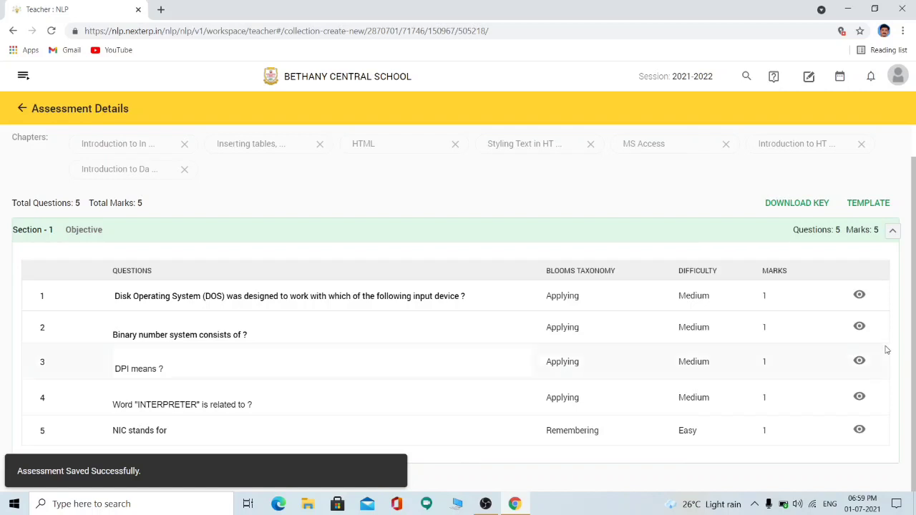
Return to the Exam Corner and list your own assessments in the Assessments Library.
click(24, 109)
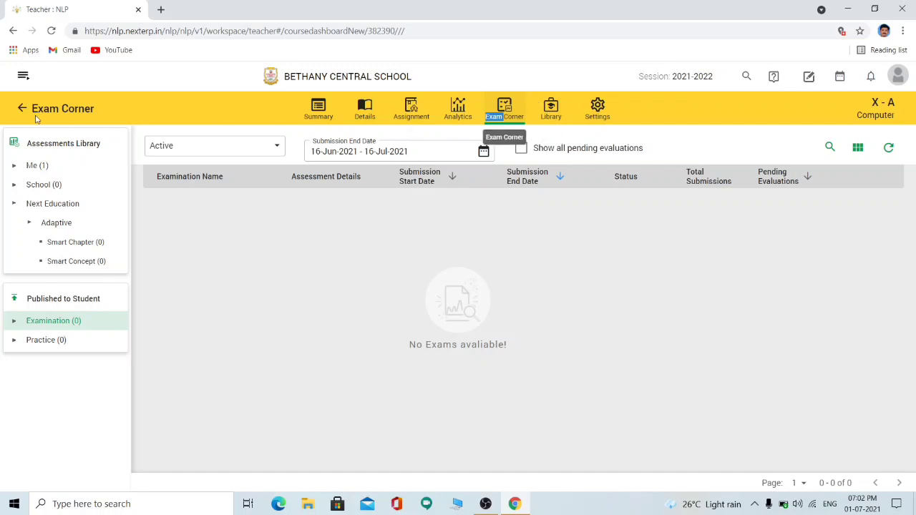
click(505, 108)
double_click(505, 108)
double_click(32, 169)
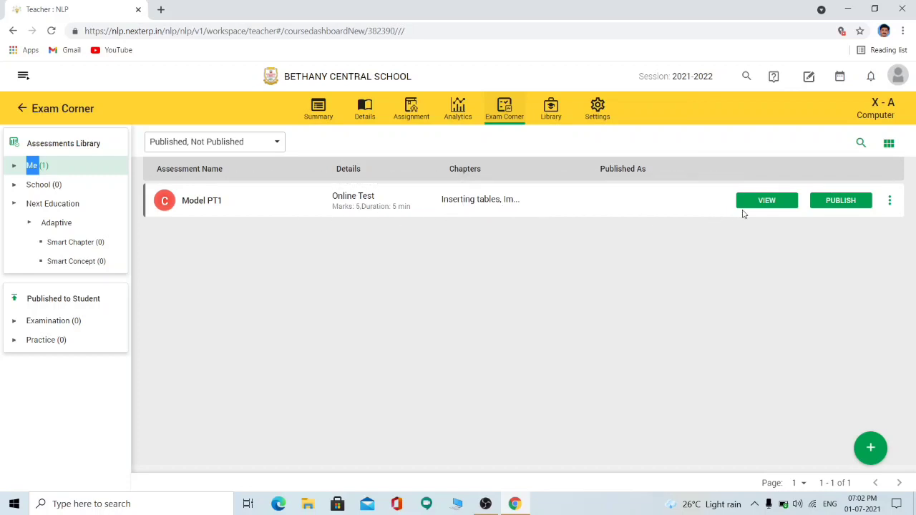
View the details and questions of the Model PT1 assessment, and return to the assessment list.
click(778, 206)
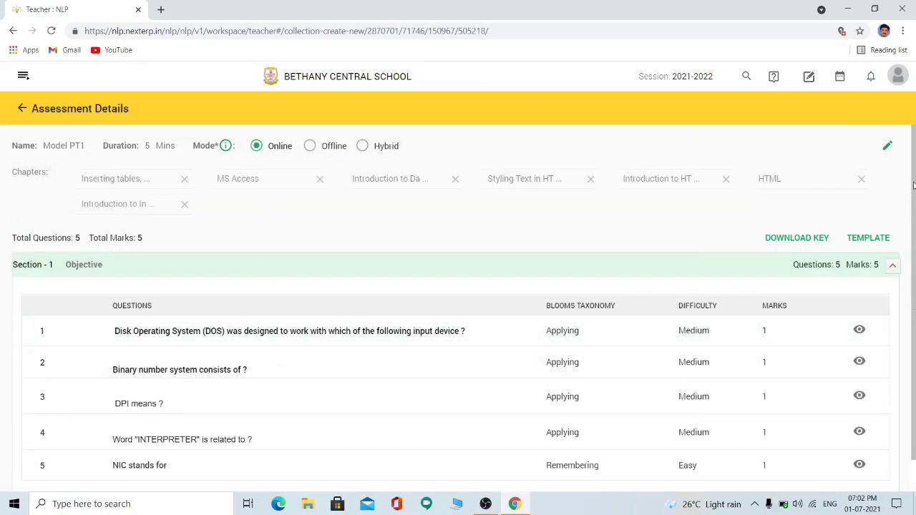
drag(913, 186, 914, 245)
drag(914, 337, 914, 153)
click(22, 108)
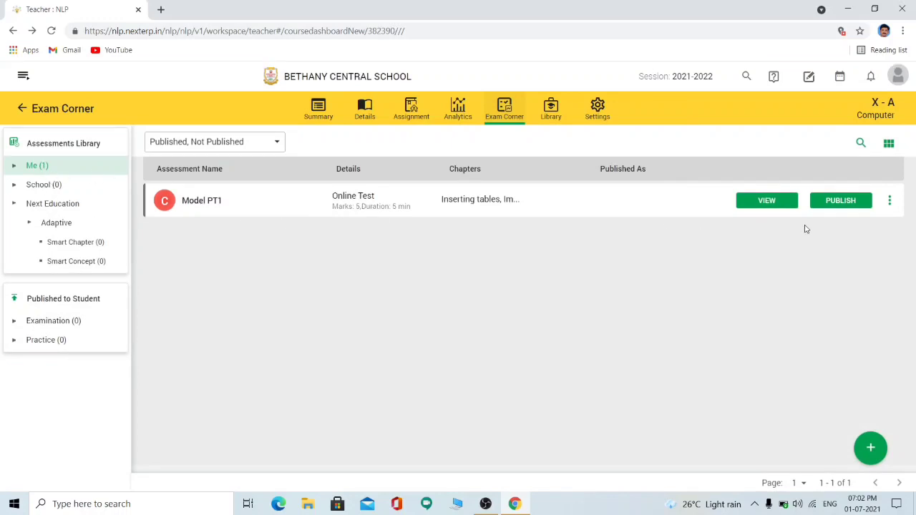
Start publishing the Model PT1 assessment as an examination.
click(890, 201)
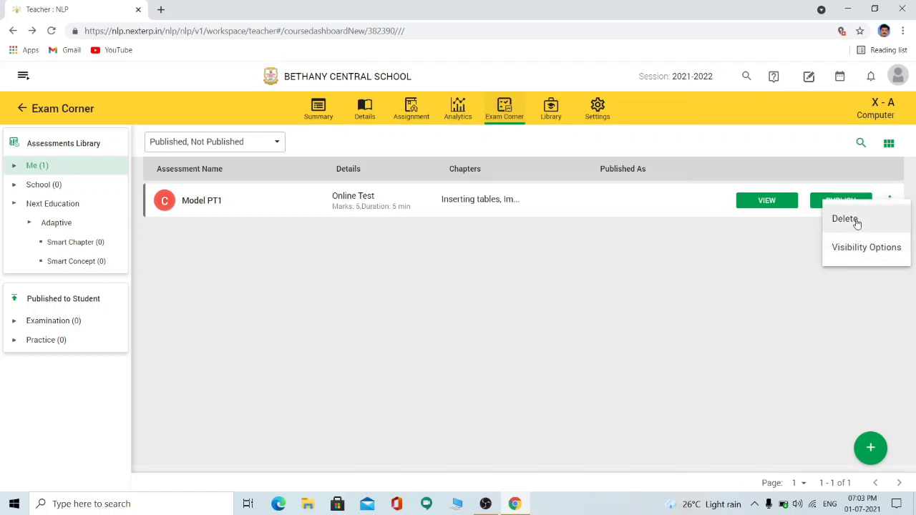
click(774, 227)
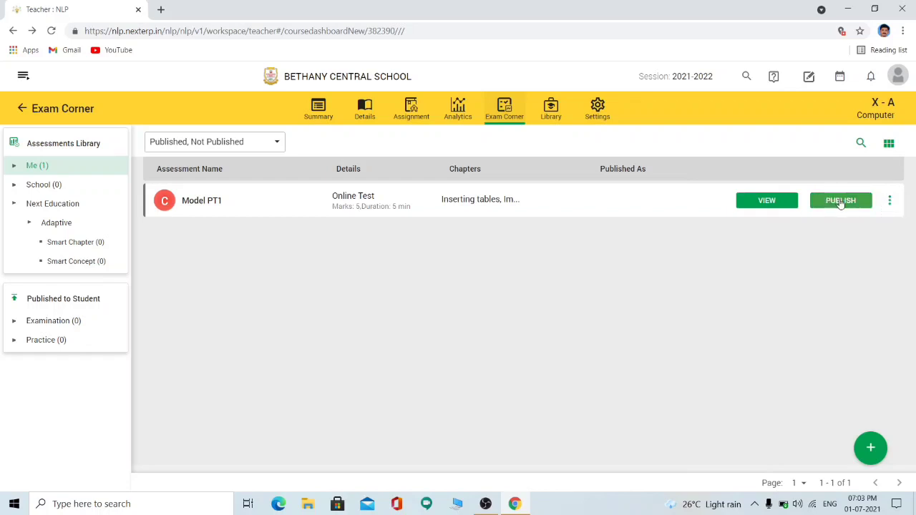
click(841, 202)
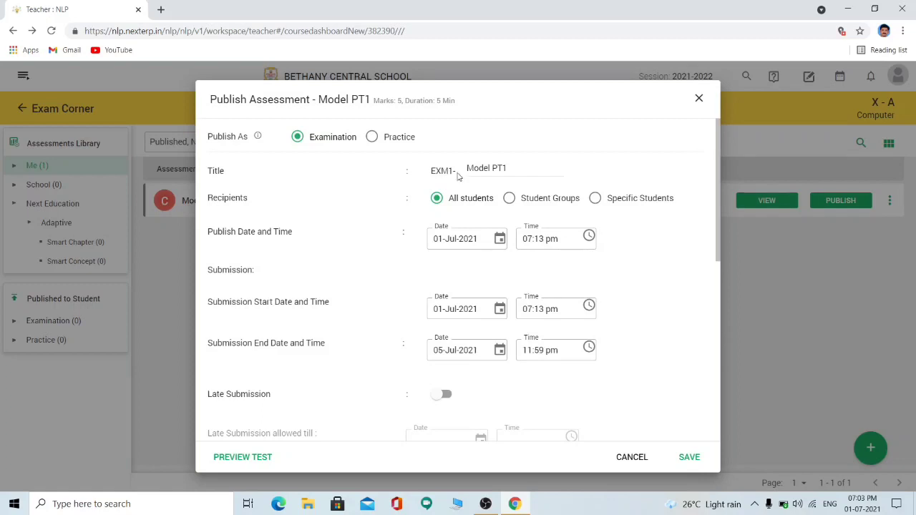
click(515, 168)
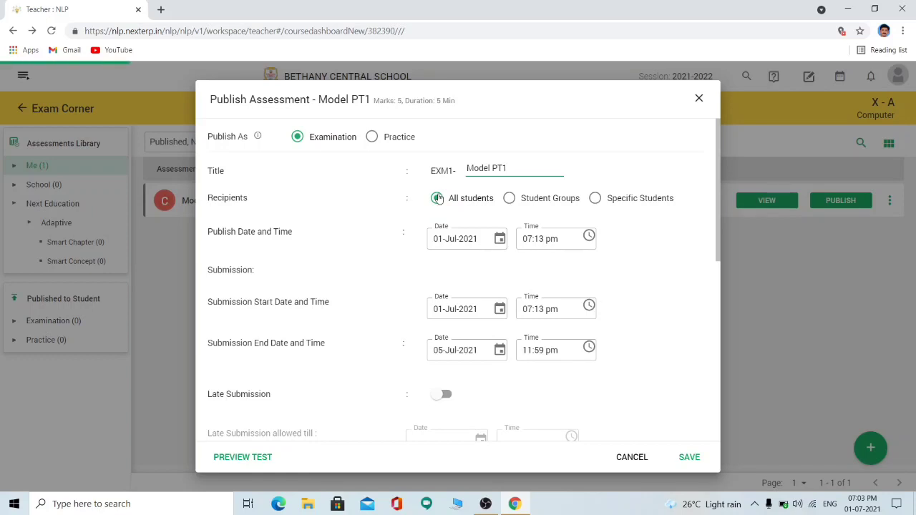
Try the Student Groups and Specific Students recipient options, and set the recipients back to All students.
click(507, 199)
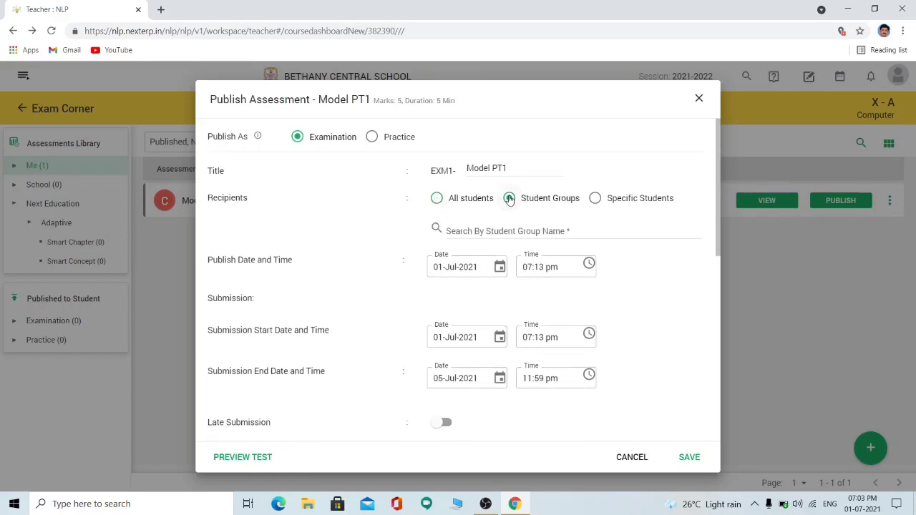
click(595, 199)
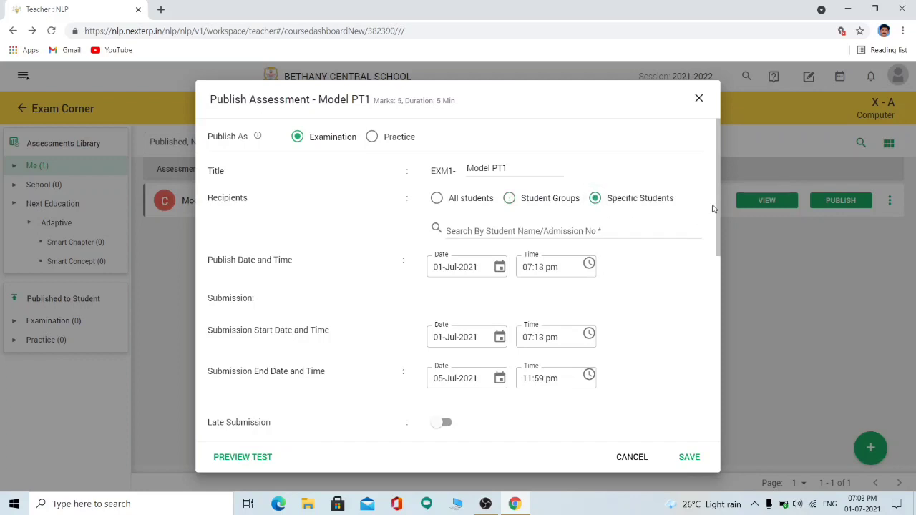
mouse_move(717, 206)
mouse_down()
mouse_move(724, 382)
mouse_move(718, 199)
mouse_up()
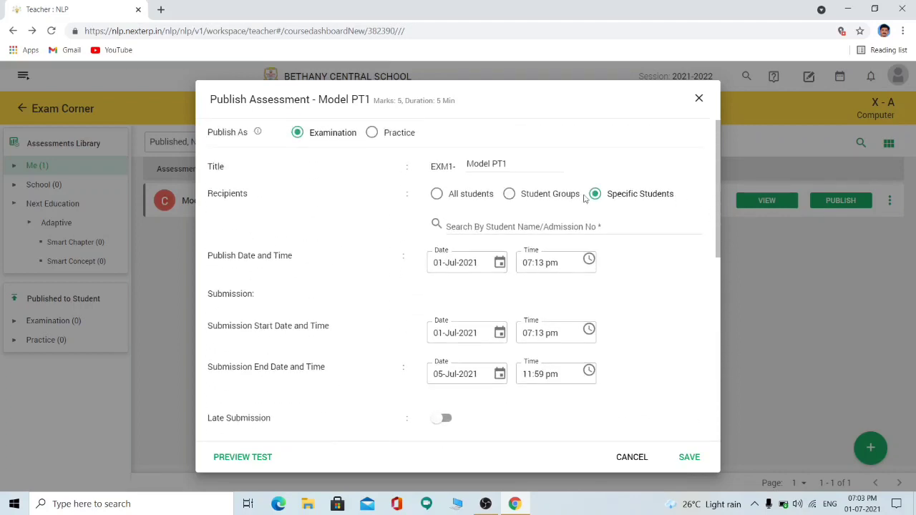
click(508, 194)
click(437, 195)
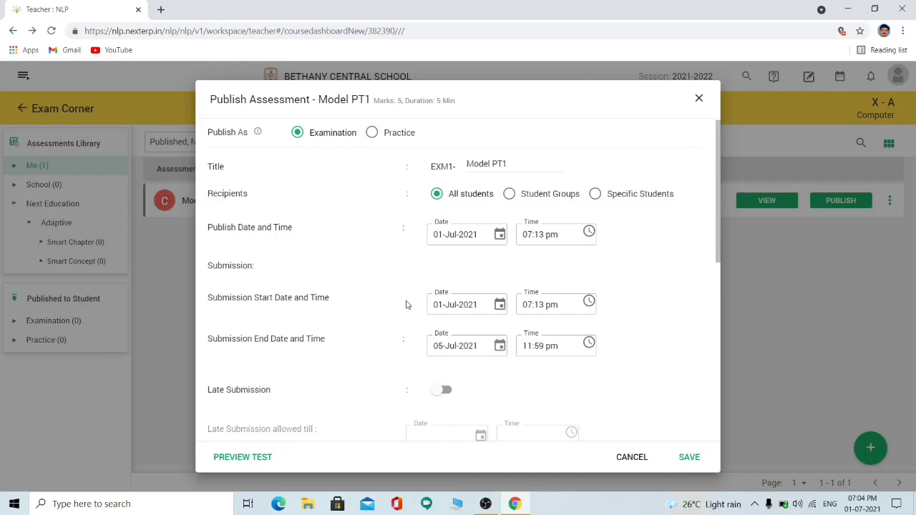
Set the submission start time to 07:10 pm.
click(544, 306)
key(BackSpace)
text(0)
Set the submission end to 01-Jul-2021 at 8:10 pm.
click(499, 347)
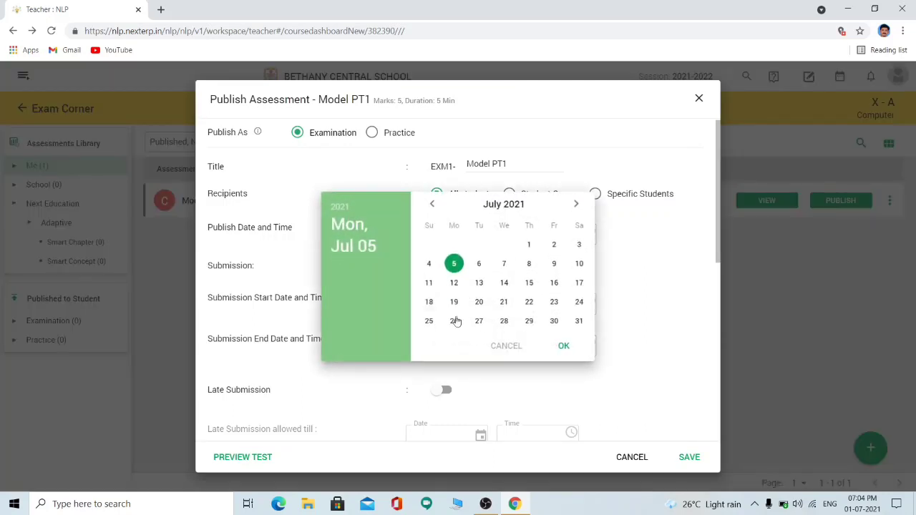
click(528, 246)
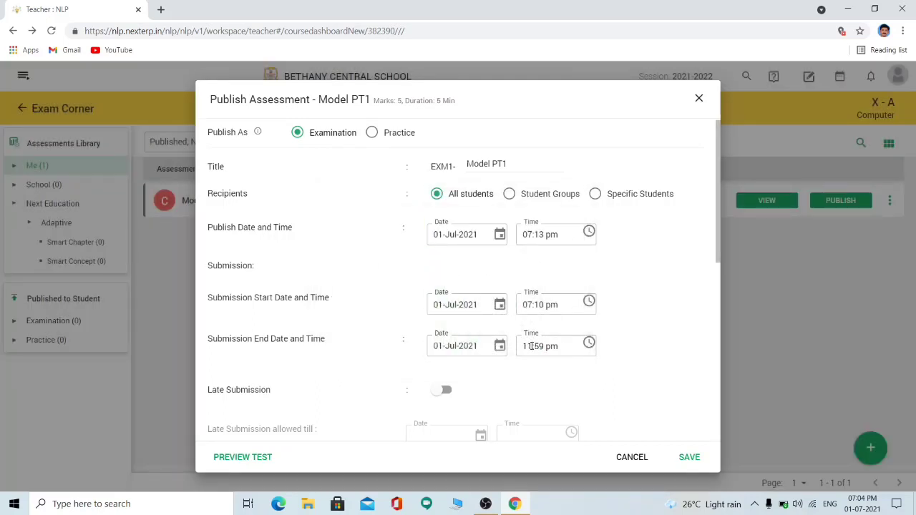
click(530, 347)
key(BackSpace)
key(BackSpace)
text(8)
click(539, 346)
key(BackSpace)
key(BackSpace)
text(10)
Try enabling late submission and switch it back off.
click(441, 391)
scroll(446, 391, down, 3)
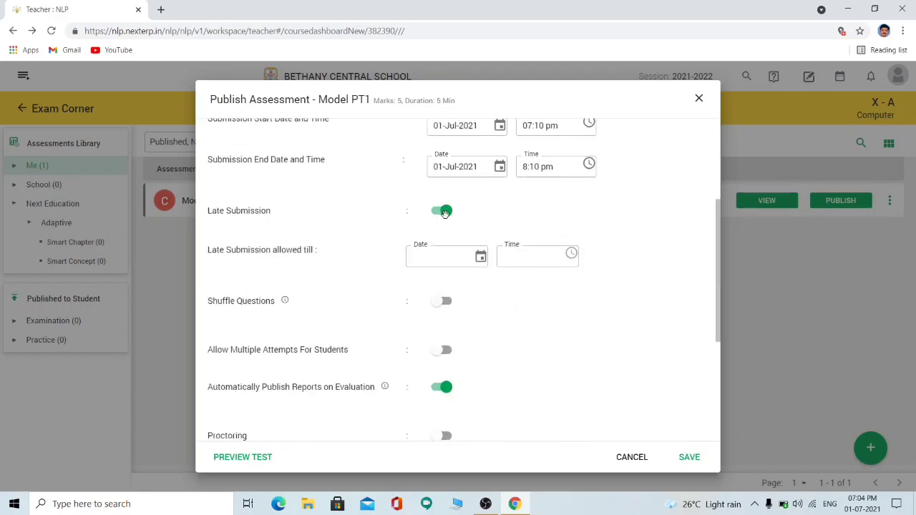
click(445, 211)
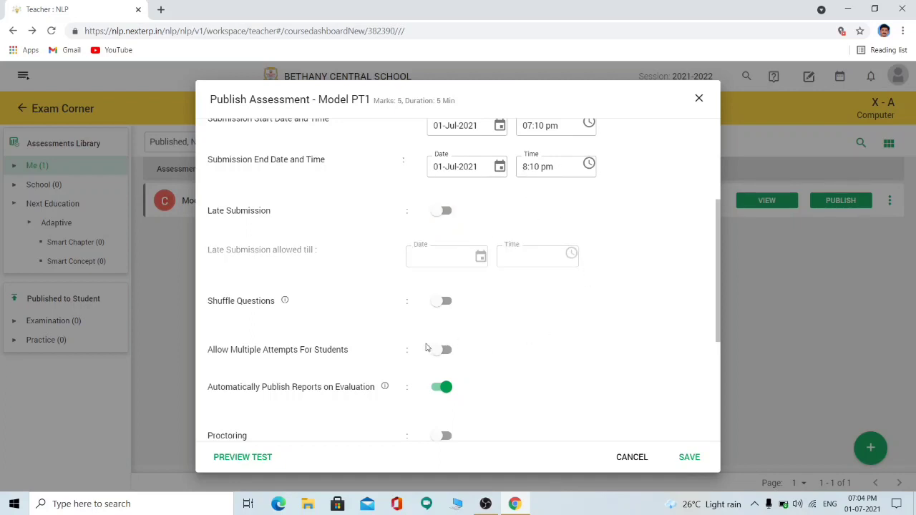
Enable question shuffling for the assessment.
click(436, 302)
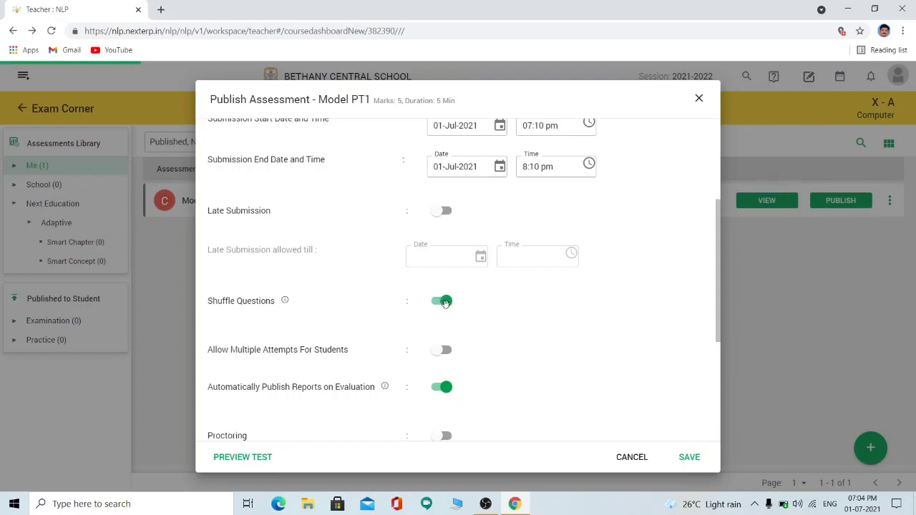
click(446, 302)
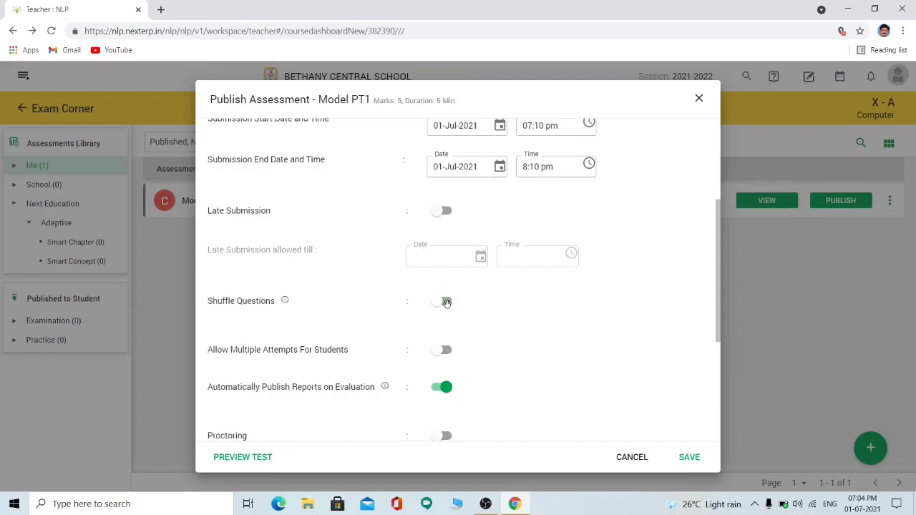
click(446, 303)
click(448, 304)
click(449, 305)
Try toggling multiple student attempts and automatic report publishing, and restore both settings.
click(443, 351)
click(446, 350)
scroll(370, 417, down, 3)
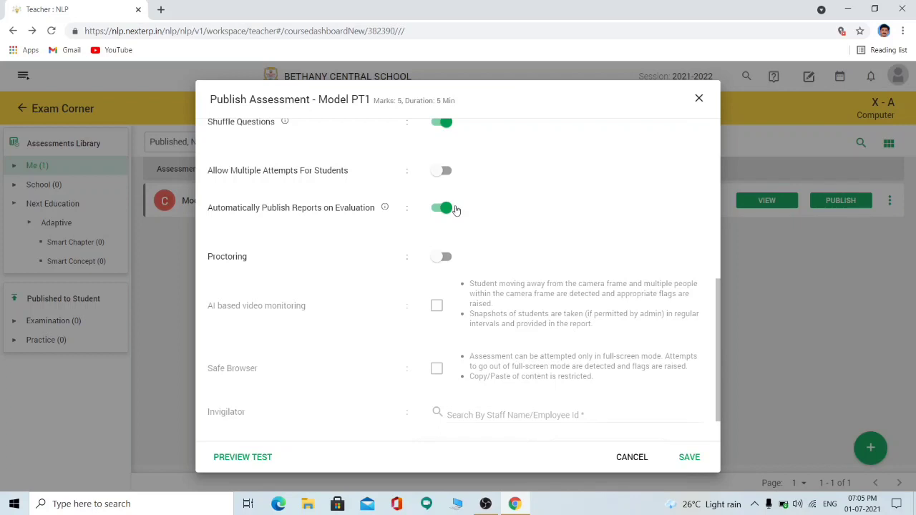
click(447, 208)
click(448, 208)
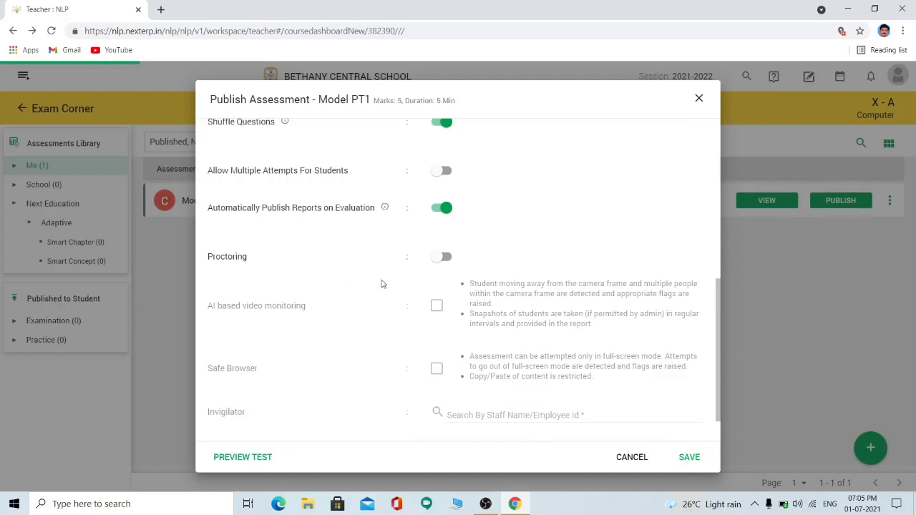
Save the publishing settings to publish Model PT1 as an examination.
scroll(418, 338, down, 1)
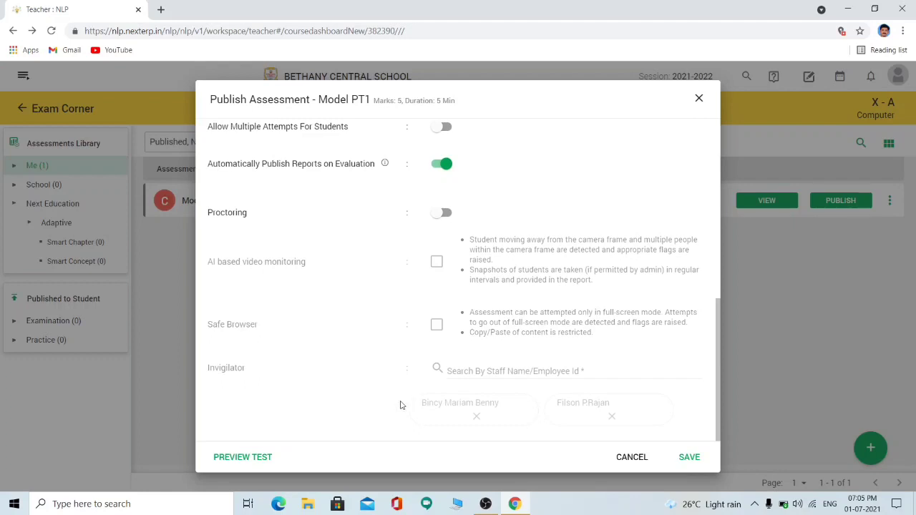
click(690, 458)
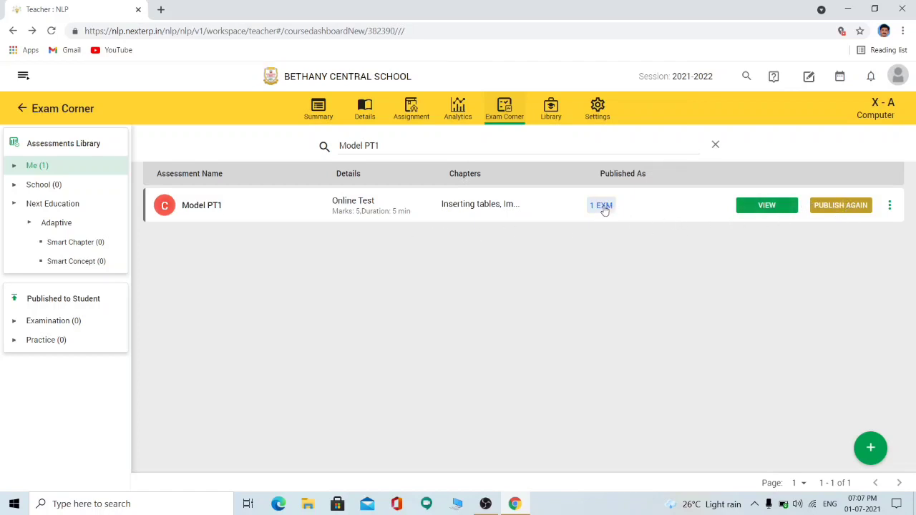
Publish Model PT1 again as an examination for all students, with the submission end date set to 01-Jul-2021.
click(842, 205)
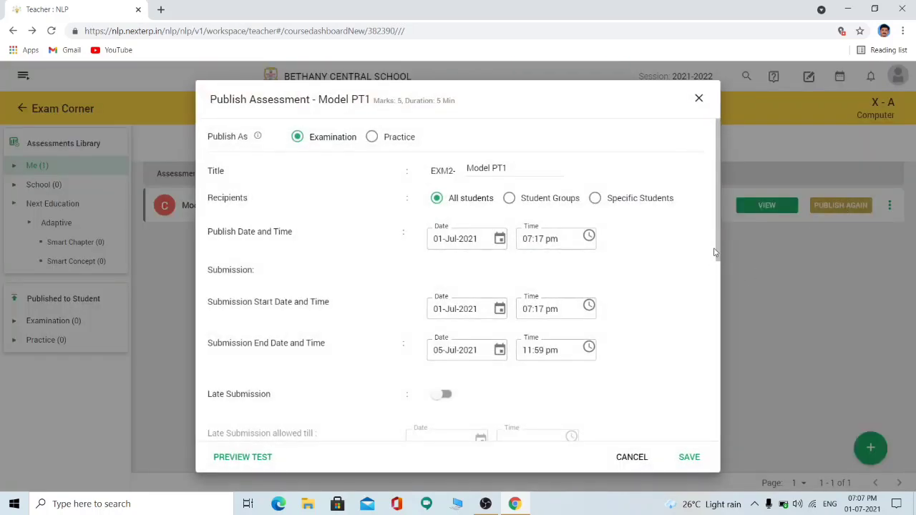
drag(717, 247, 721, 277)
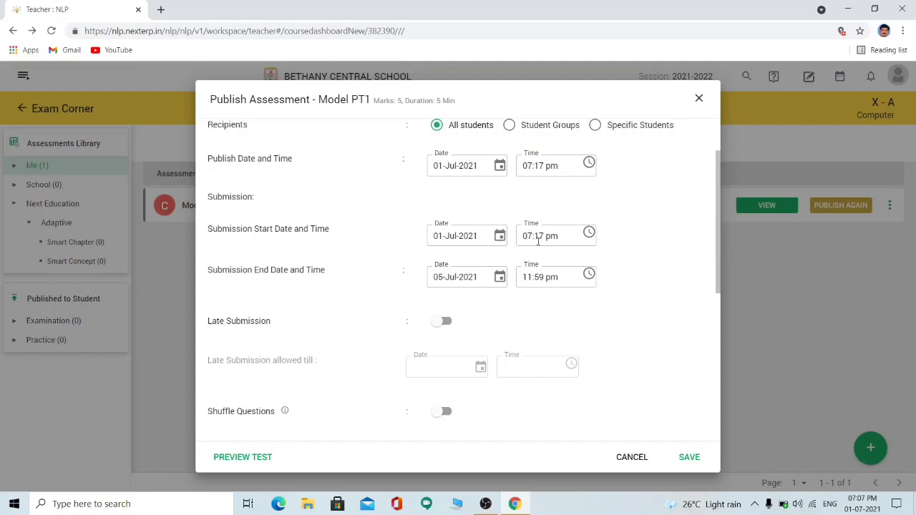
click(500, 278)
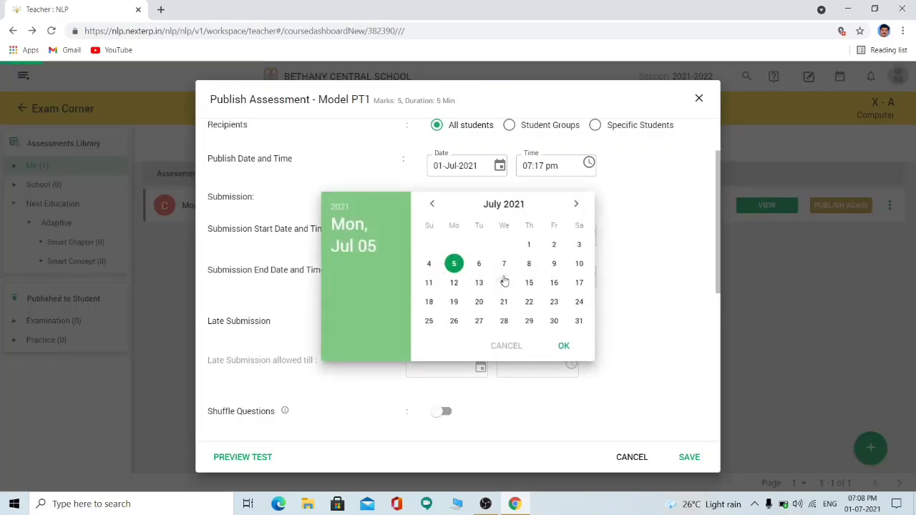
click(553, 246)
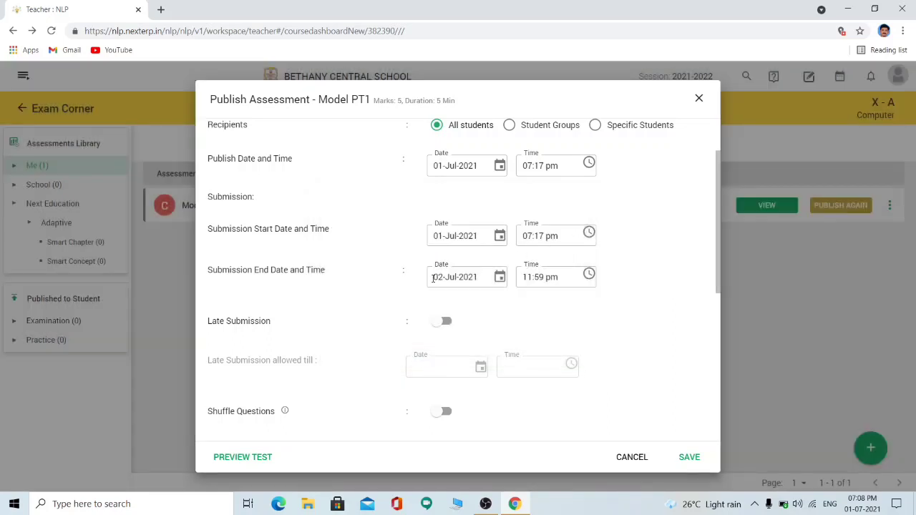
click(499, 277)
click(529, 247)
click(686, 460)
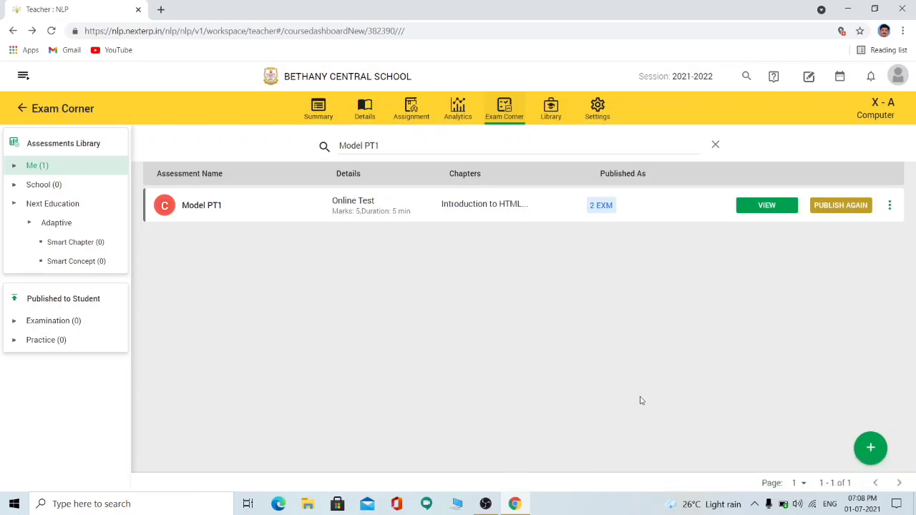
click(855, 207)
click(890, 208)
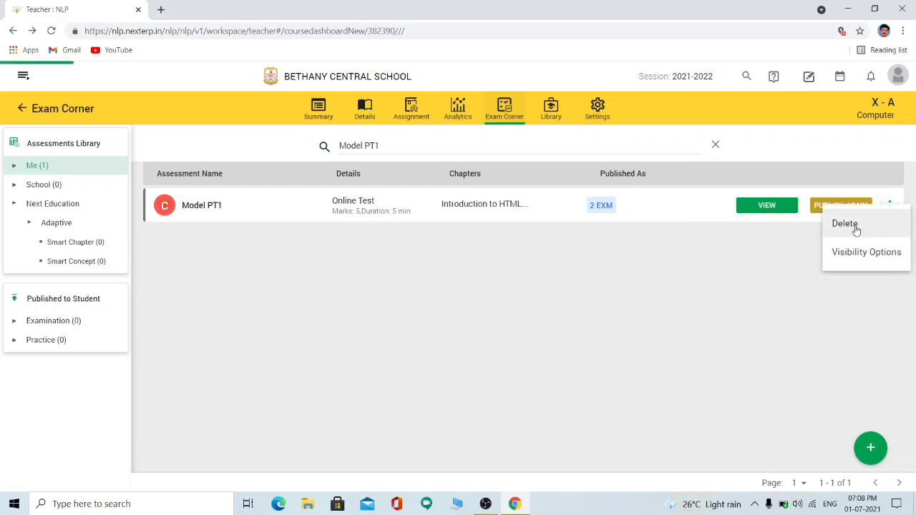
click(789, 270)
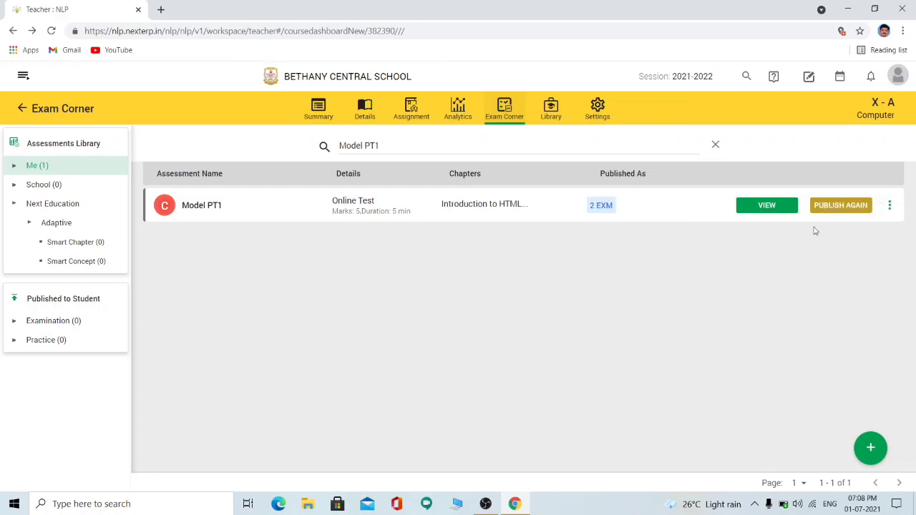
Log out of the teacher account and sign in with the student's account.
click(898, 74)
click(847, 168)
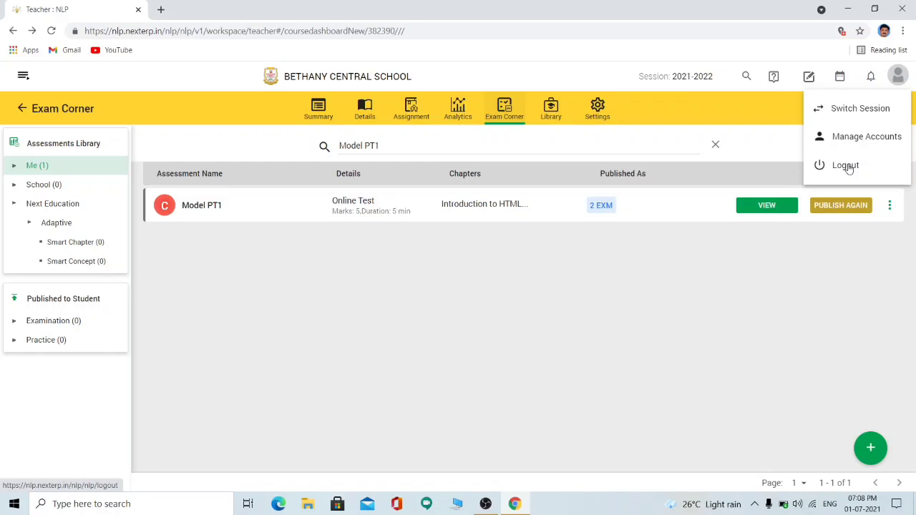
click(847, 165)
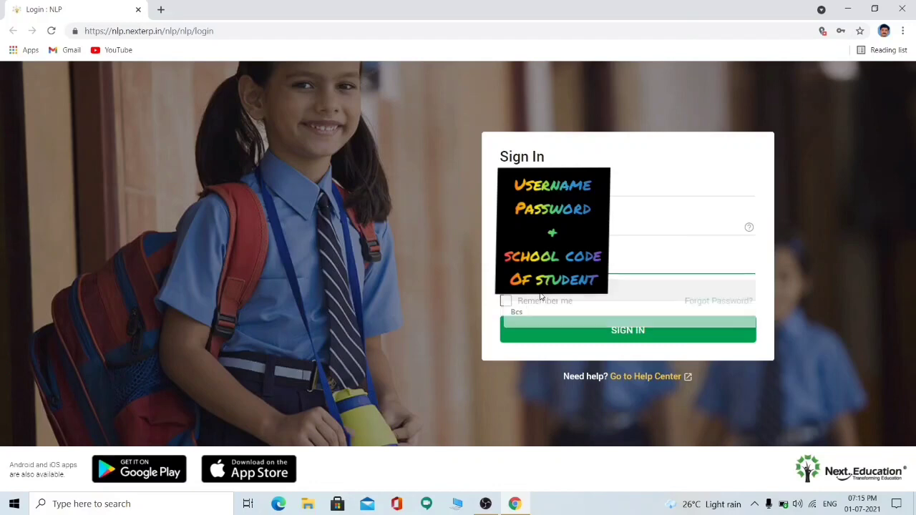
click(582, 333)
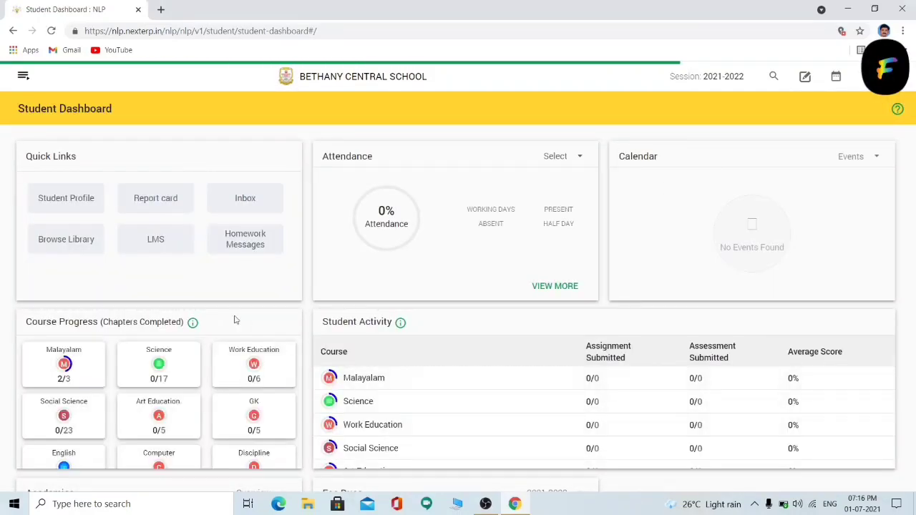
Open the student's LMS workspace and bring up the ongoing examinations in Exam Corner.
click(155, 245)
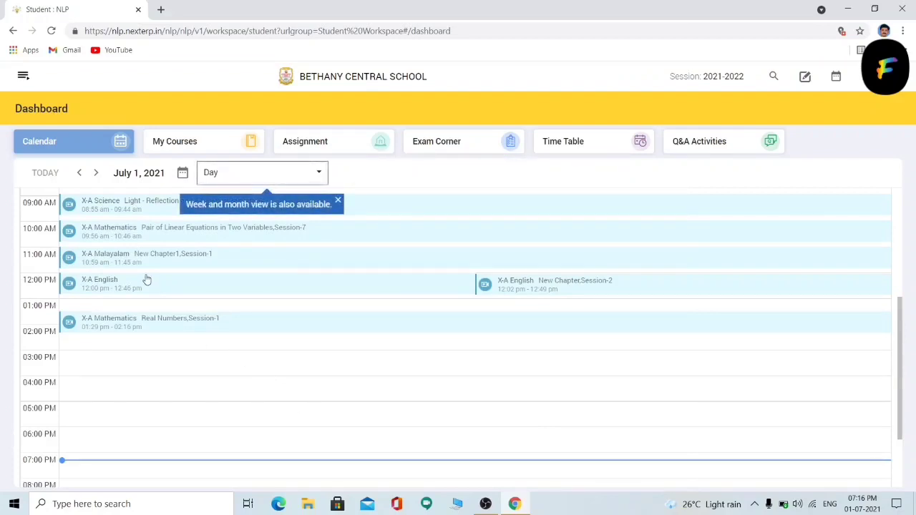
click(452, 144)
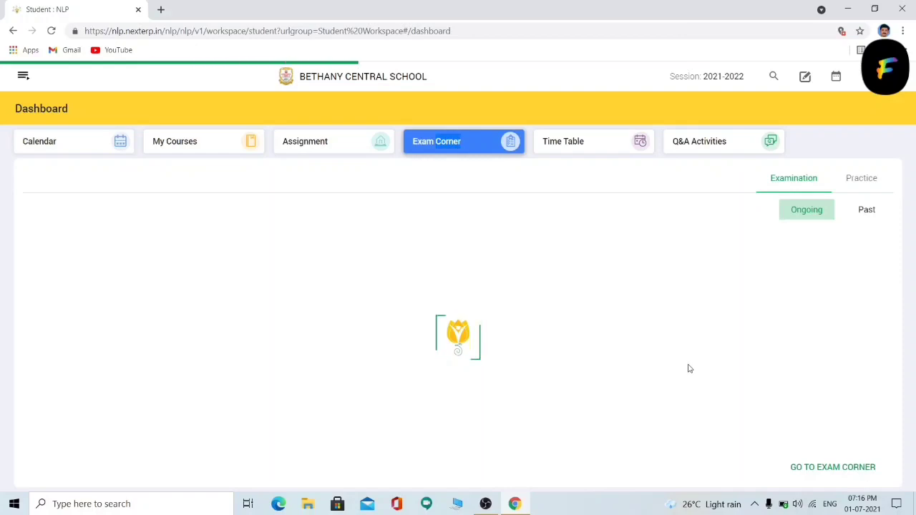